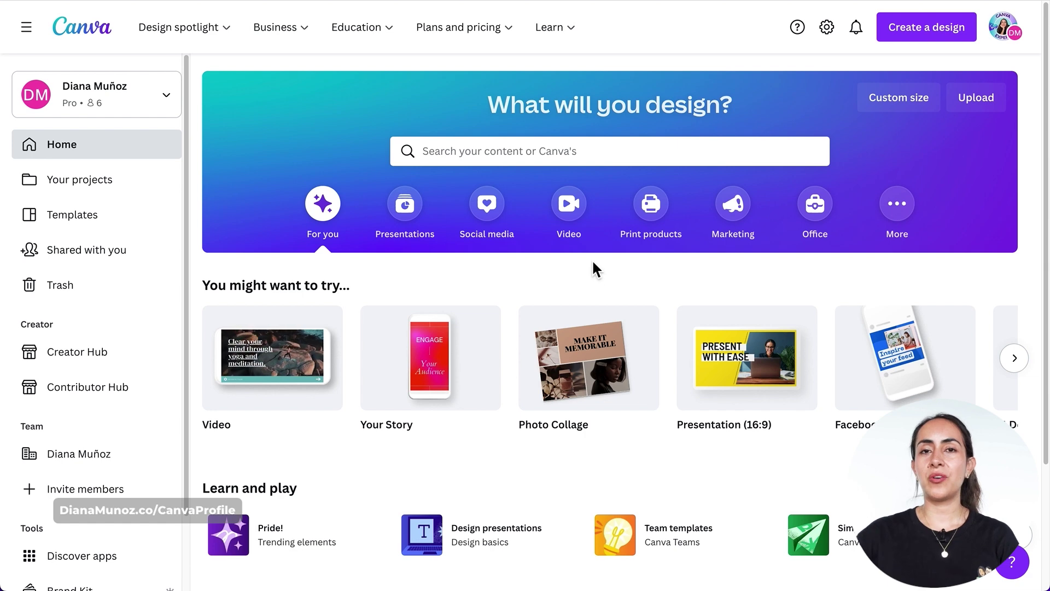
Create a blank 1920 × 1080 px video design
left_click(571, 206)
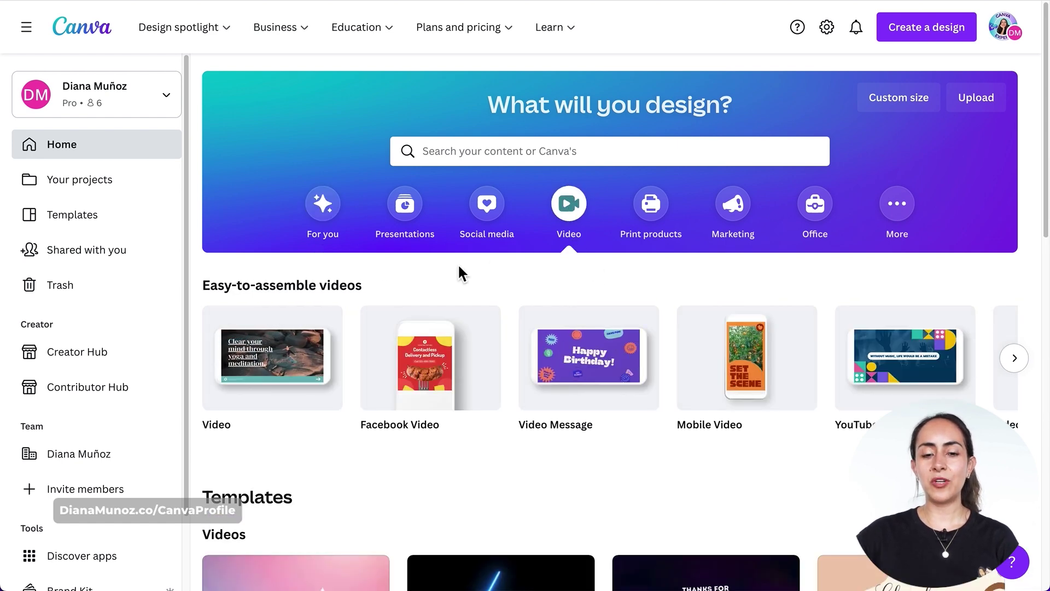
mouse_move(268, 408)
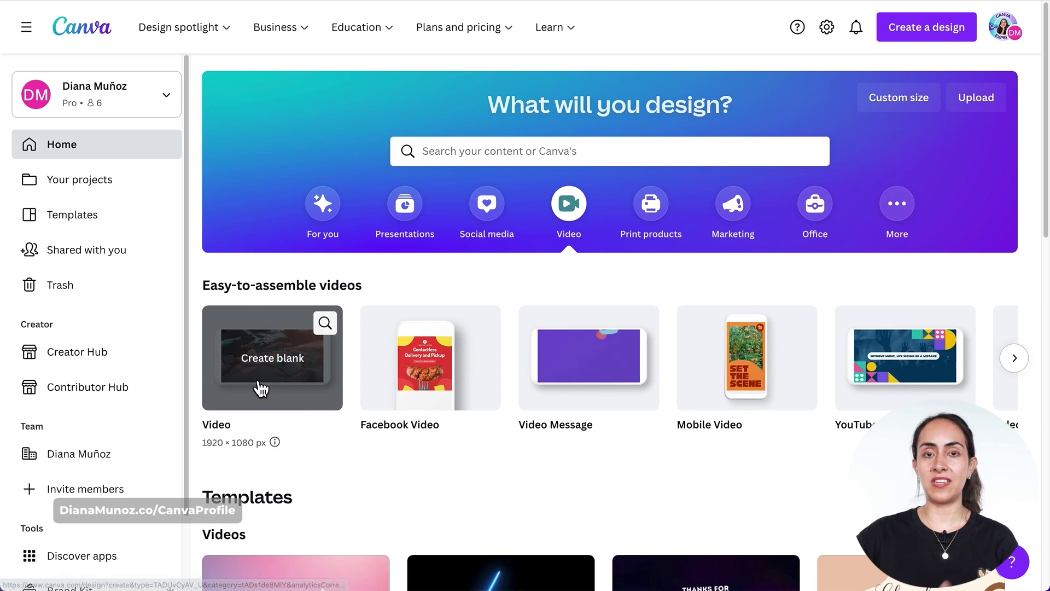
left_click(265, 361)
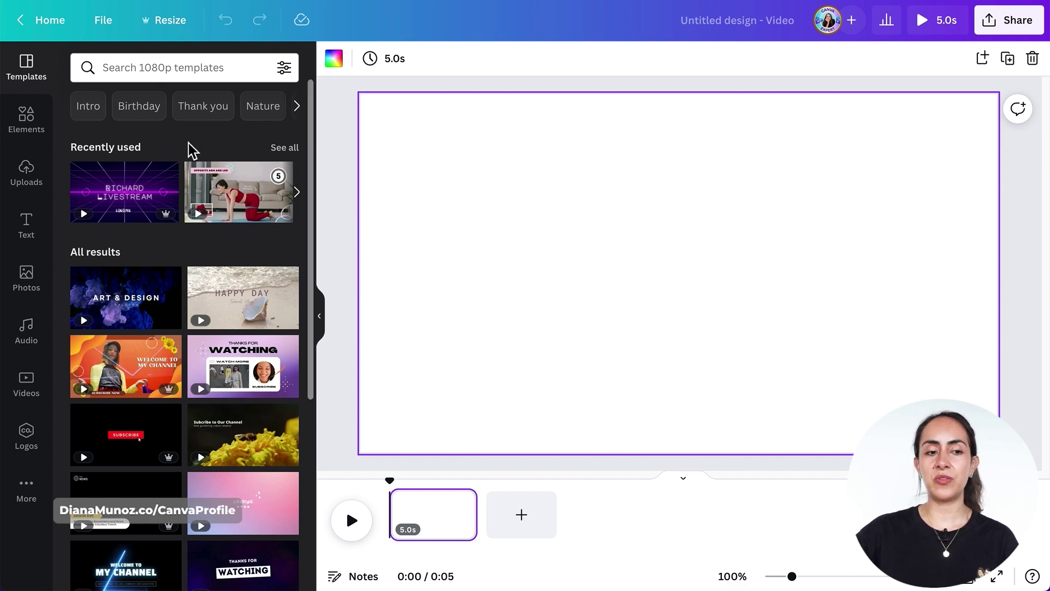
Add the rounded pill shape to the page and stretch it into a wide horizontal bar near the centre
left_click(42, 126)
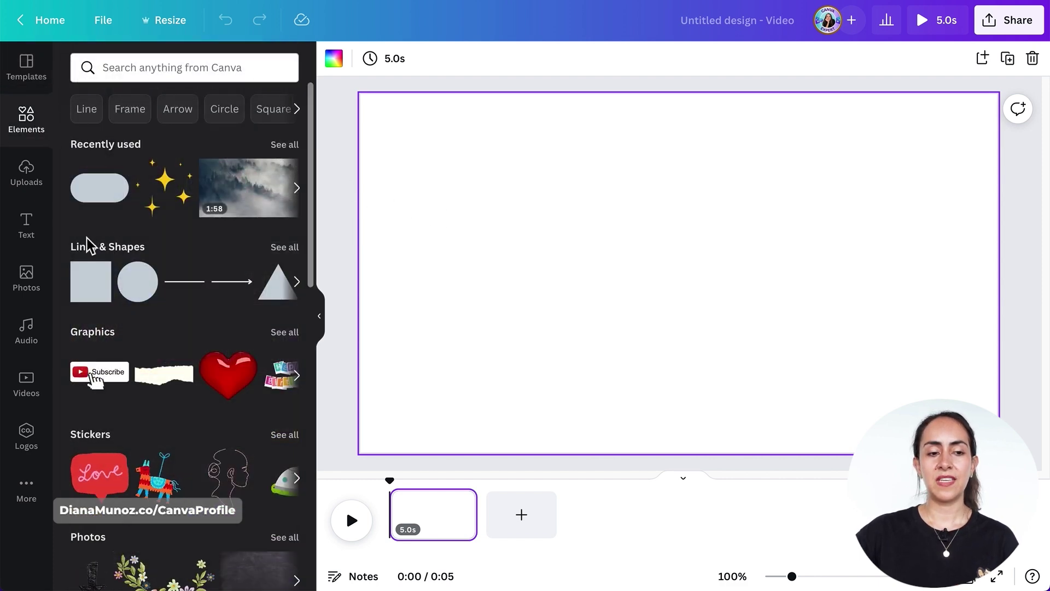
left_click(294, 260)
scroll(294, 260, "down", 3)
scroll(293, 260, "down", 1)
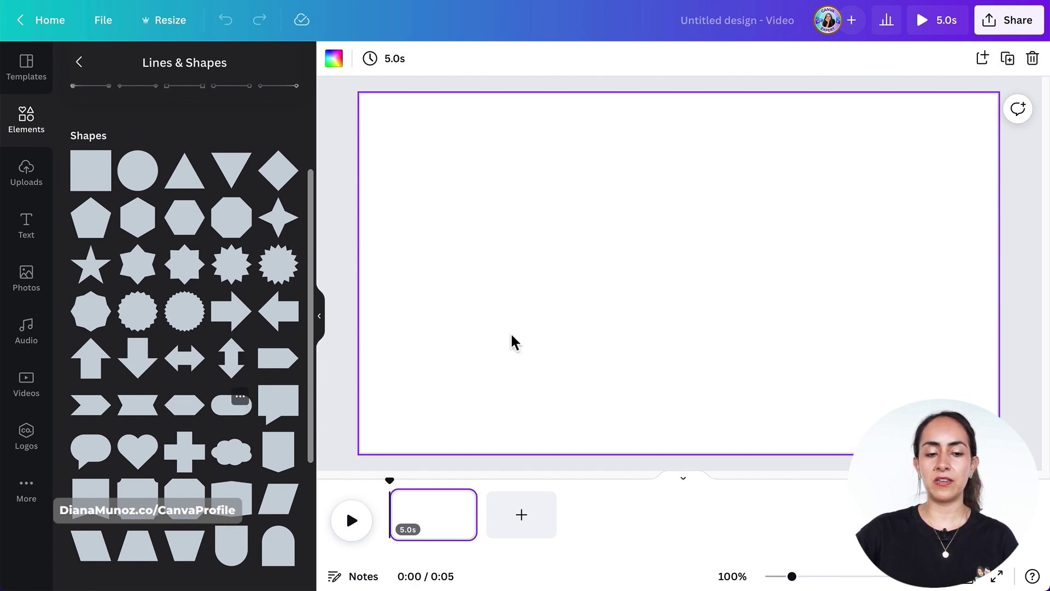
left_click_drag(743, 274, 832, 274)
left_click_drag(620, 278, 533, 218)
left_click_drag(683, 245, 683, 235)
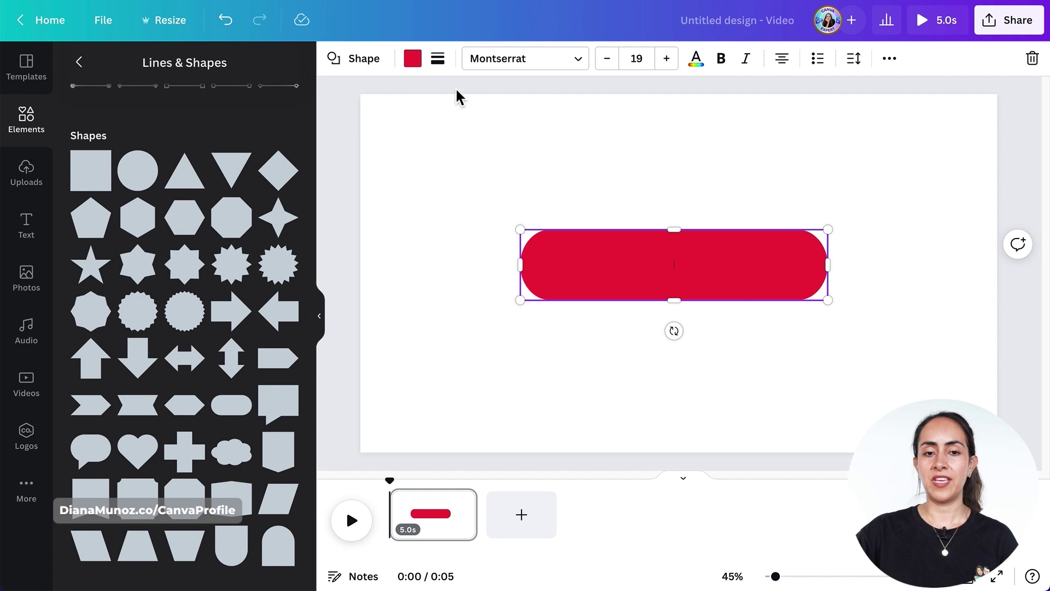
Give the bar a solid border with weight 20 and make its fill transparent
left_click(437, 59)
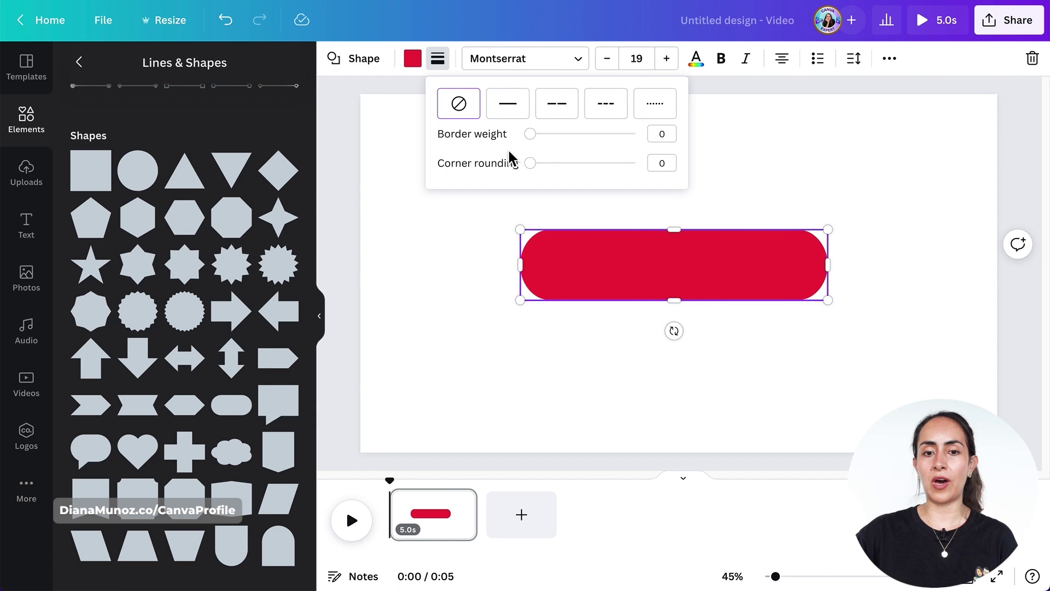
left_click(514, 113)
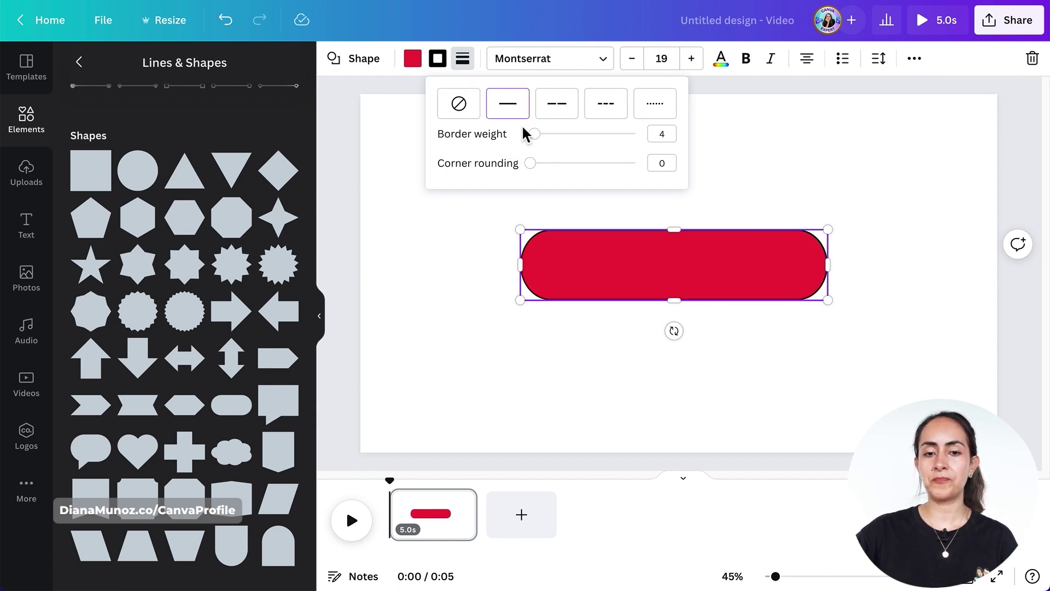
left_click_drag(534, 134, 558, 144)
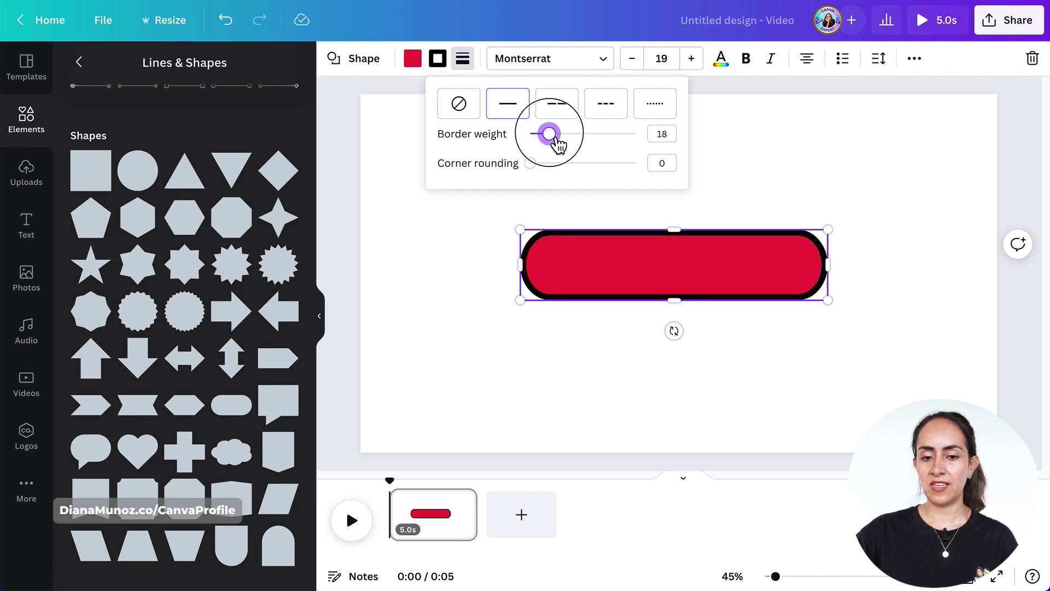
left_click_drag(558, 145, 562, 145)
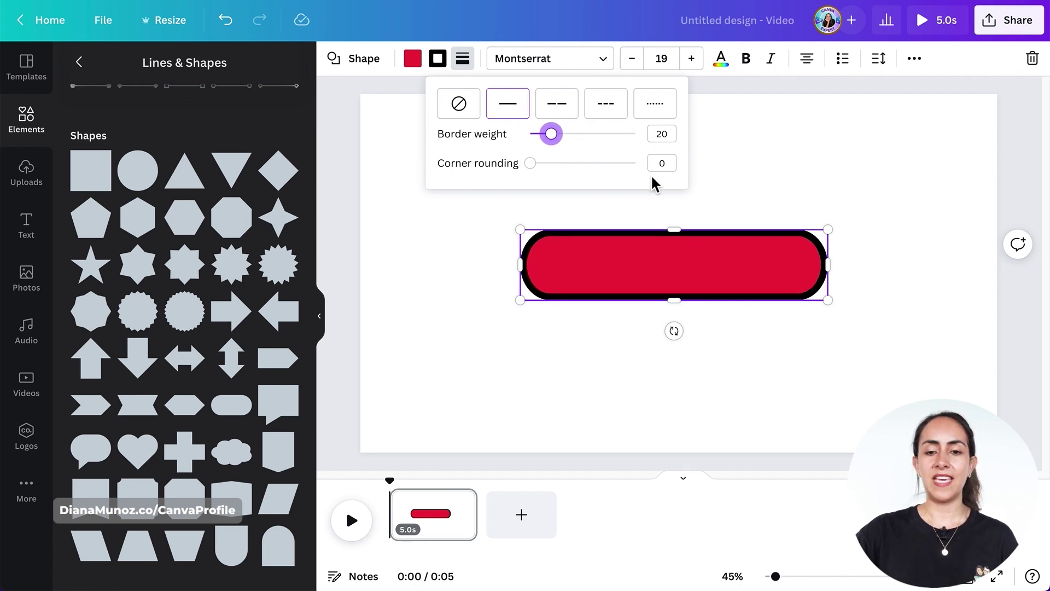
left_click(413, 61)
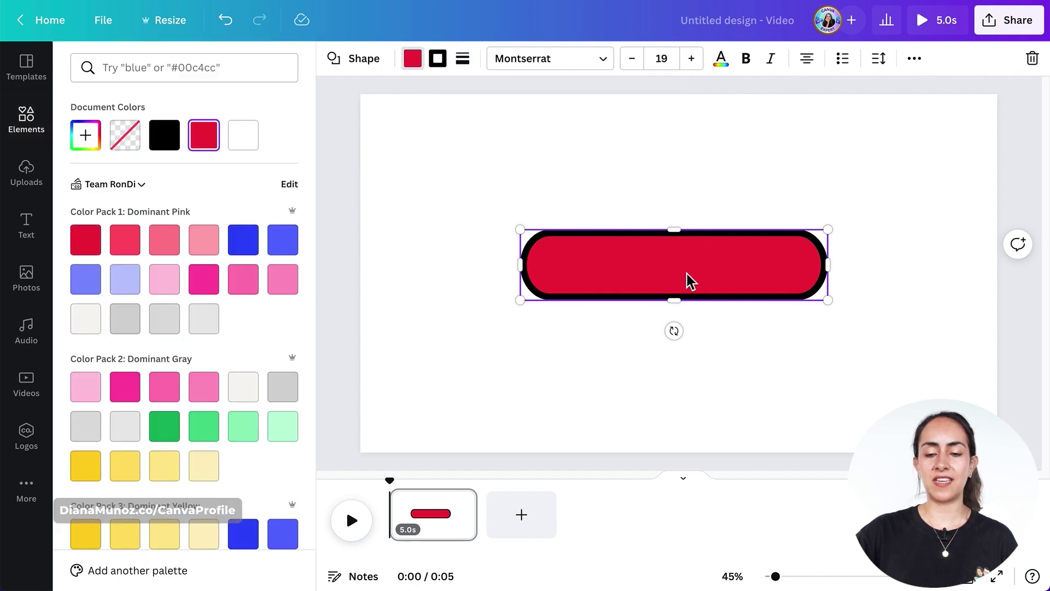
left_click(134, 144)
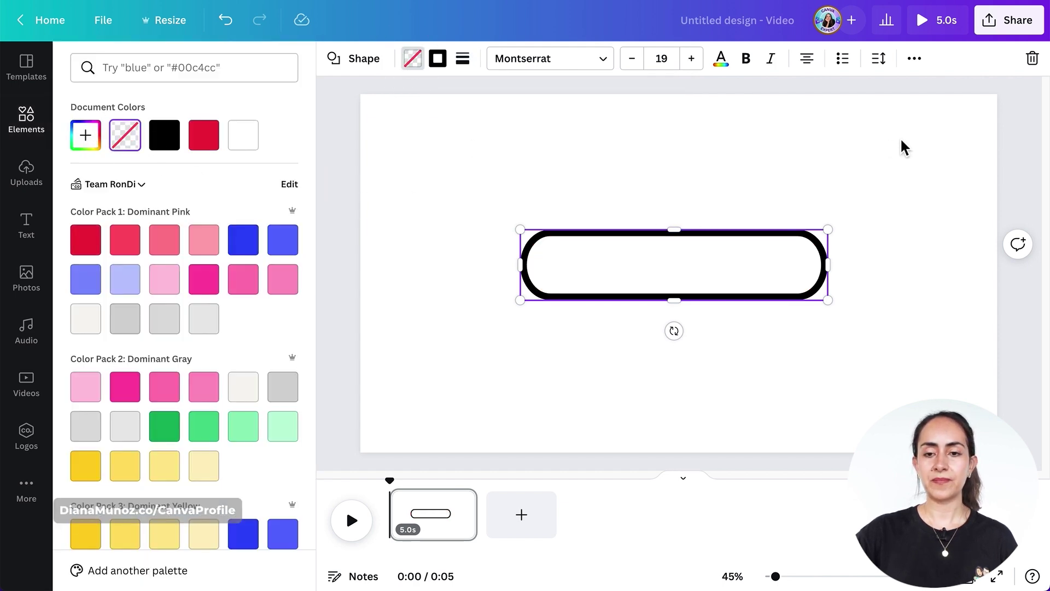
Duplicate the outlined bar, fill the copy with black and remove its border
left_click(915, 60)
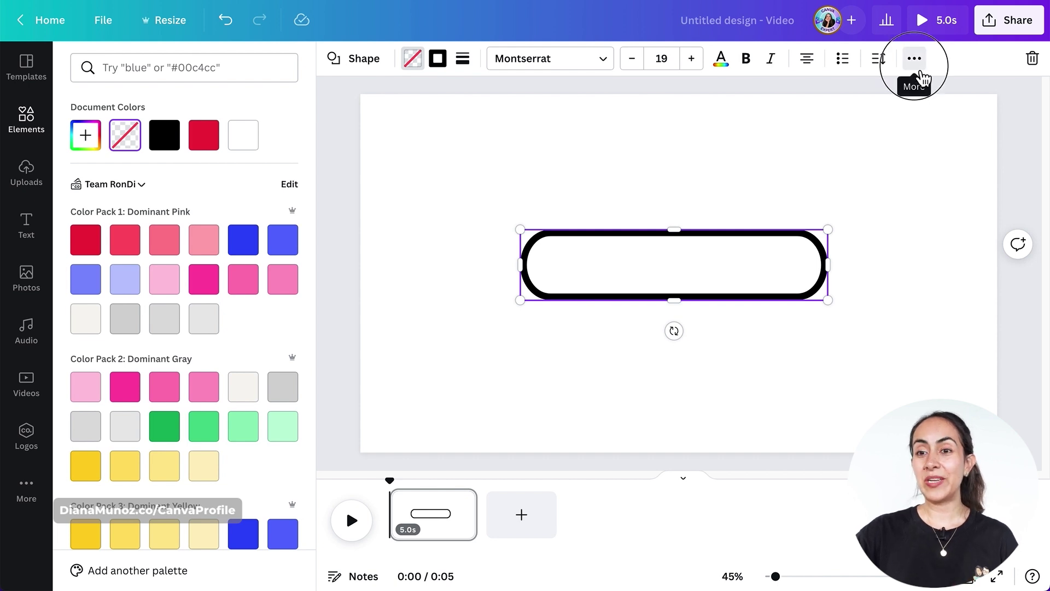
left_click(909, 95)
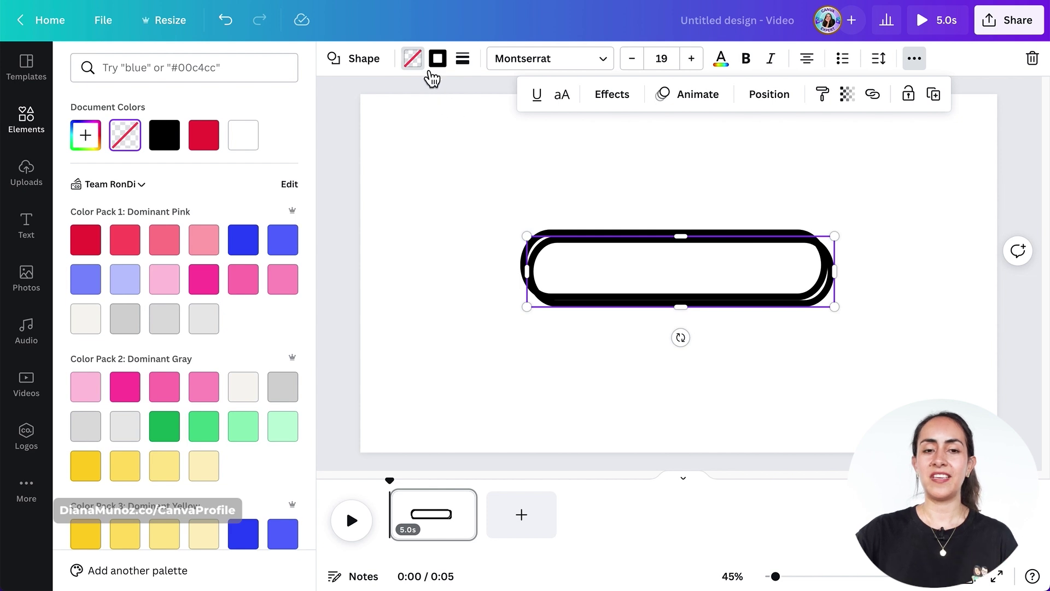
left_click(170, 147)
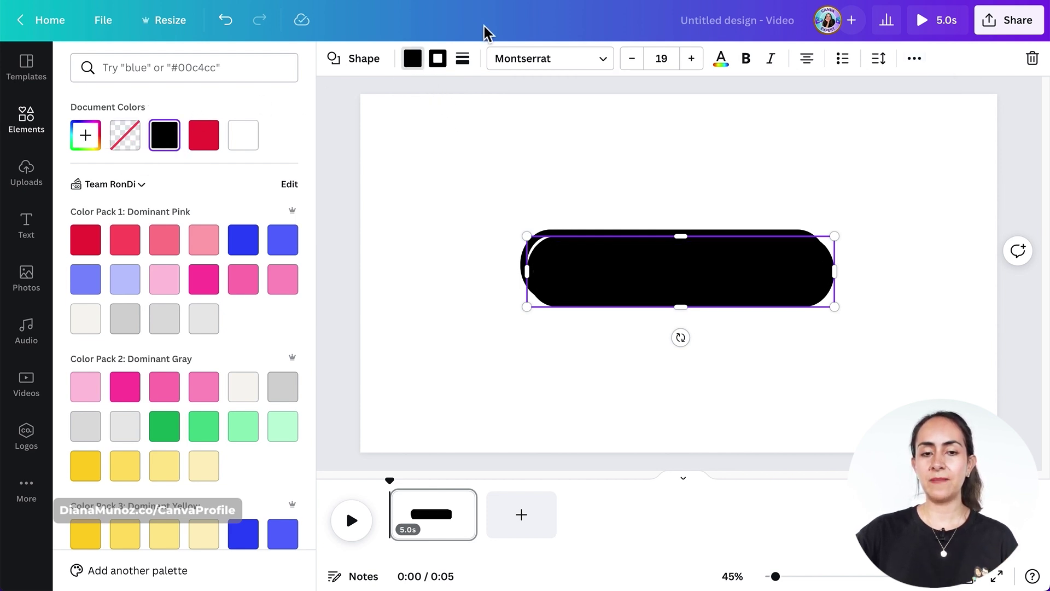
left_click(462, 61)
left_click(502, 118)
left_click(914, 171)
Place the black bar exactly over the outlined bar and move both to just above the page centre
left_click_drag(761, 290, 865, 380)
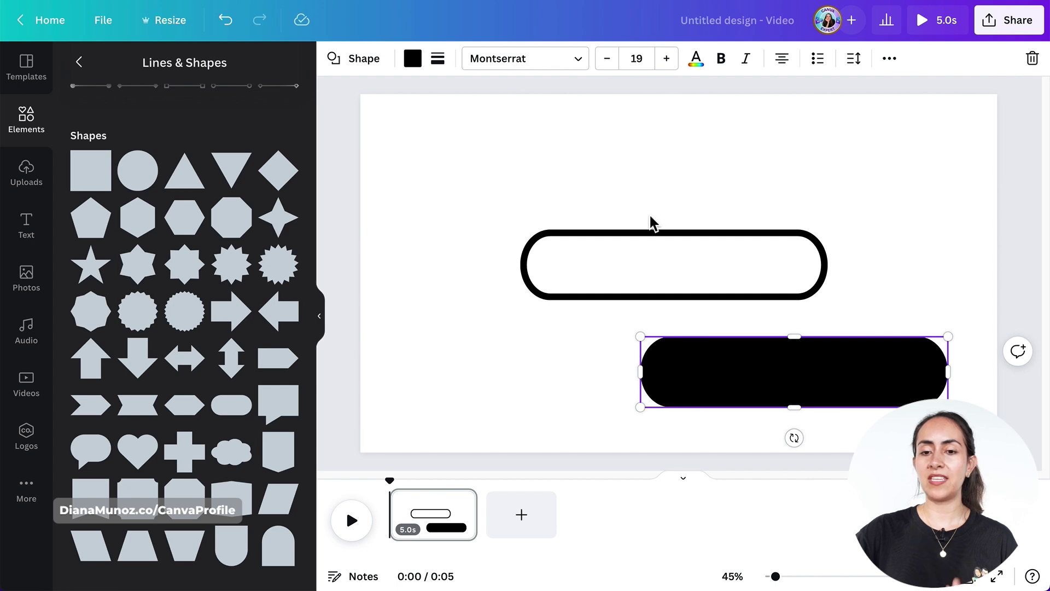
left_click_drag(902, 372, 780, 269)
left_click_drag(905, 180, 767, 261)
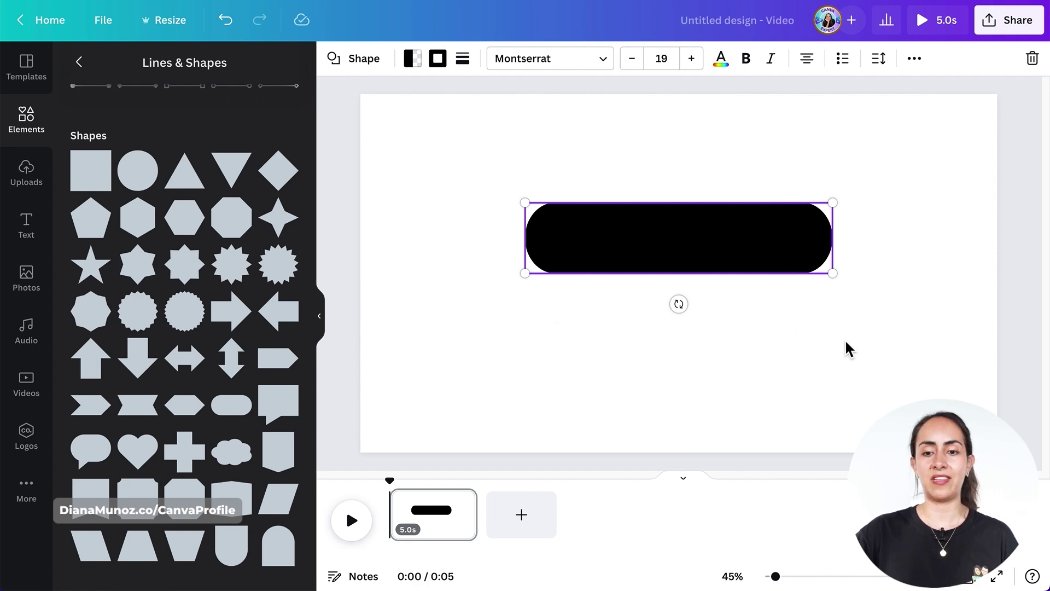
Add a heading reading "Loading..." just below the bar and set its font size to 65
left_click(42, 232)
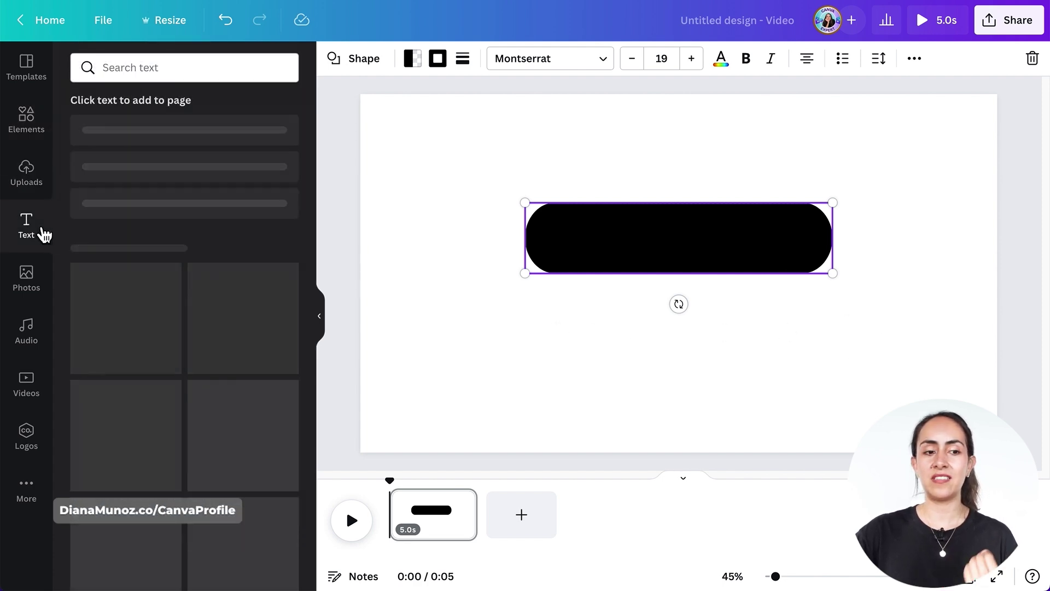
left_click(204, 150)
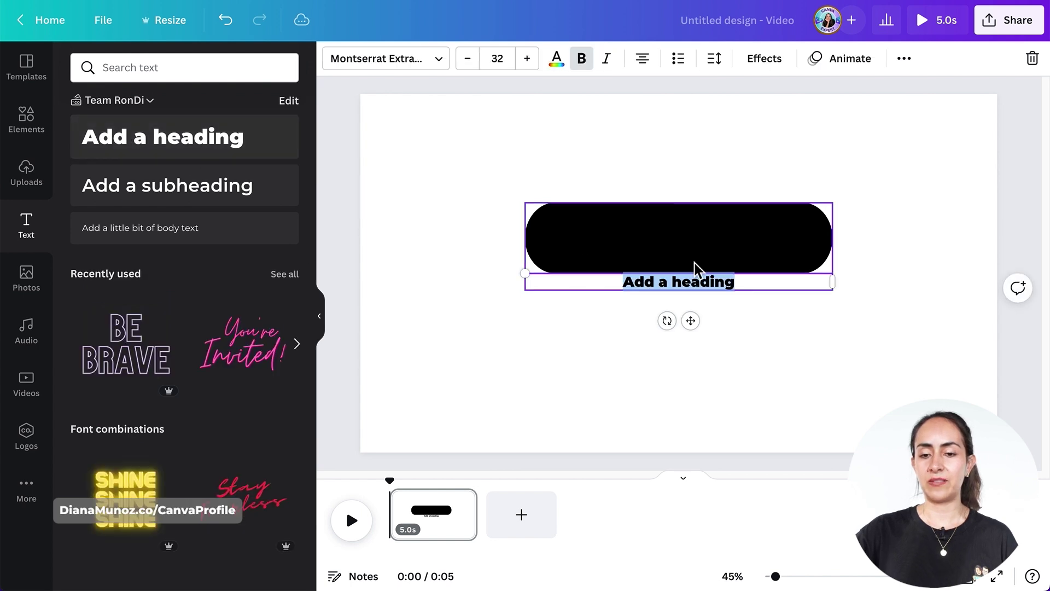
left_click_drag(695, 323, 701, 338)
type("L")
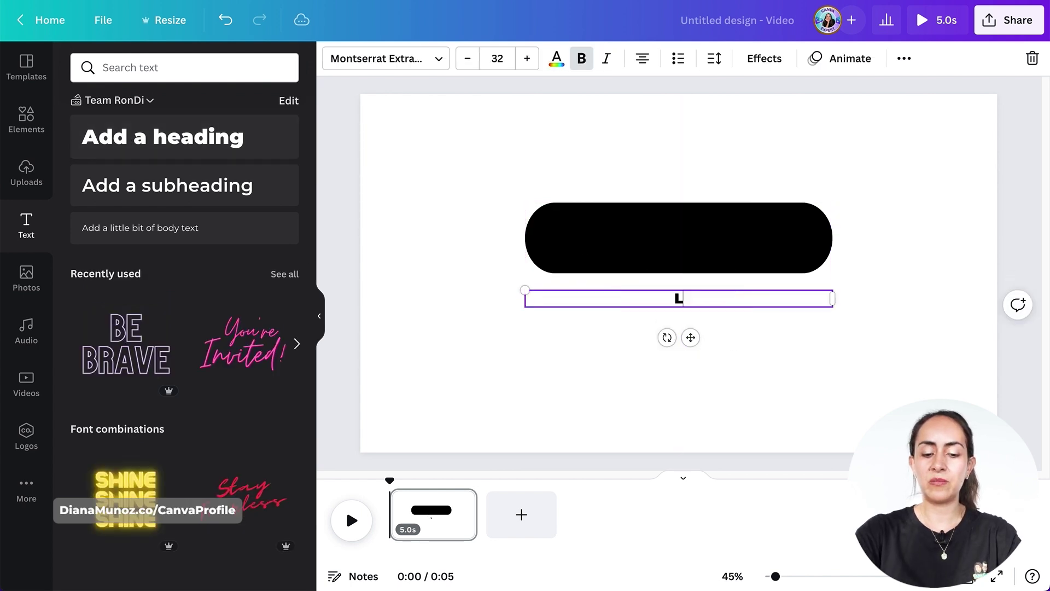
type("oading...")
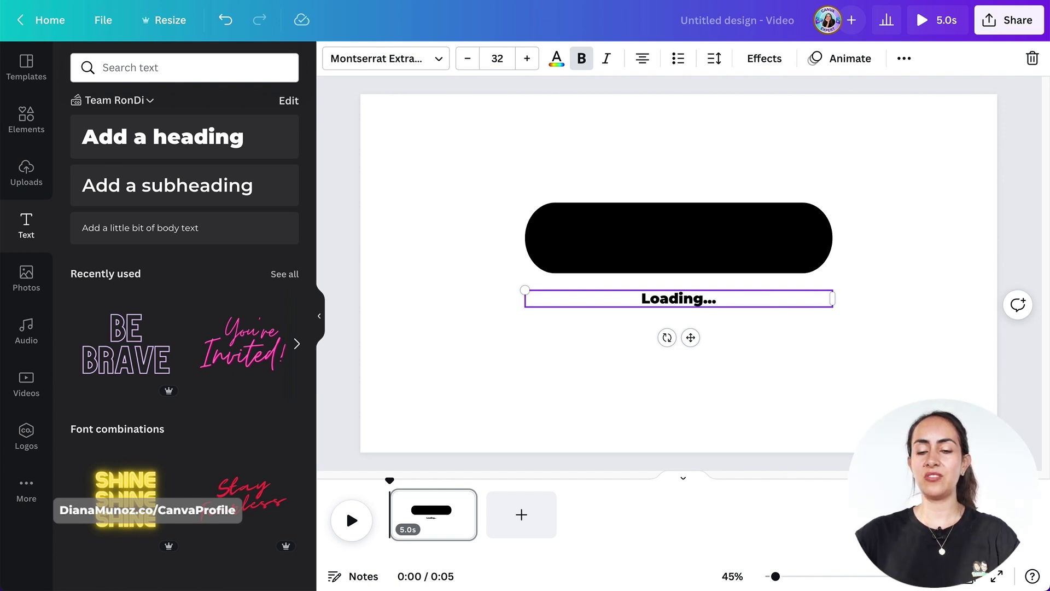
left_click_drag(528, 61, 529, 61)
left_click(527, 58)
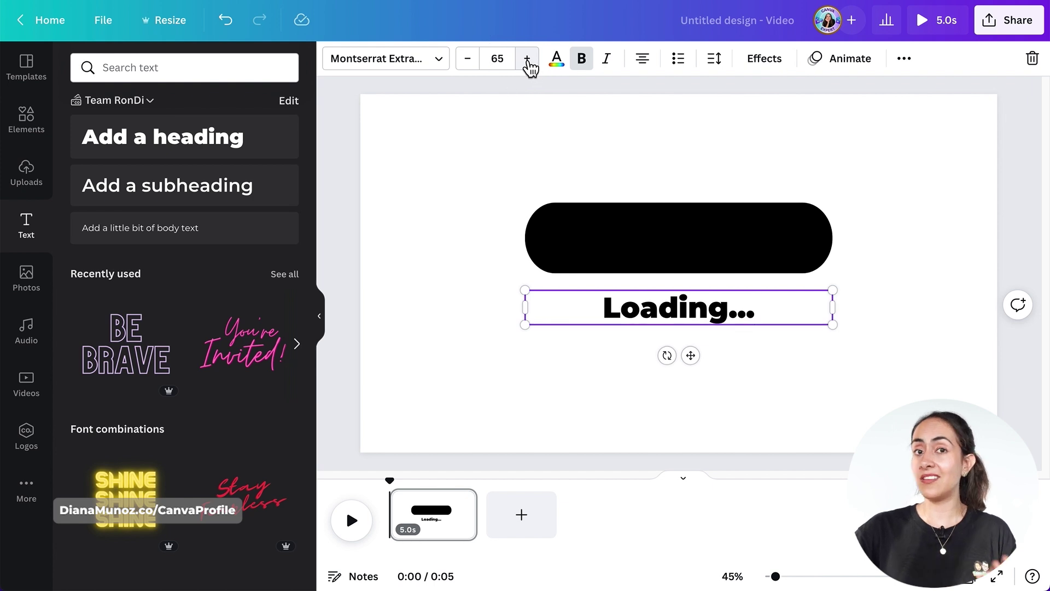
left_click(399, 57)
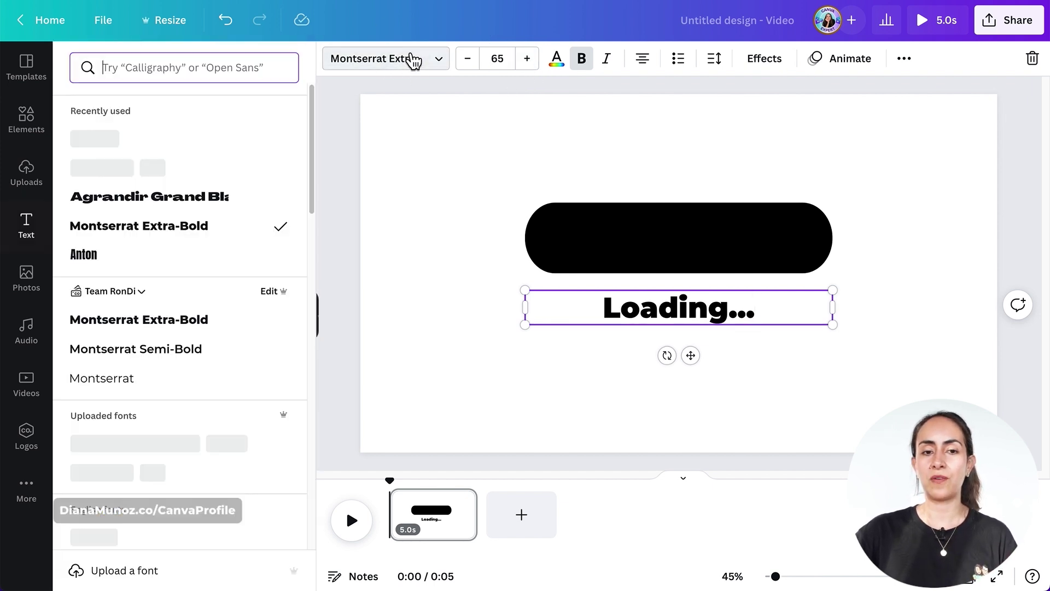
Enlarge both bars and the "Loading..." text together and centre them on the page
left_click(734, 266, "shift")
left_click_drag(734, 265, 737, 270)
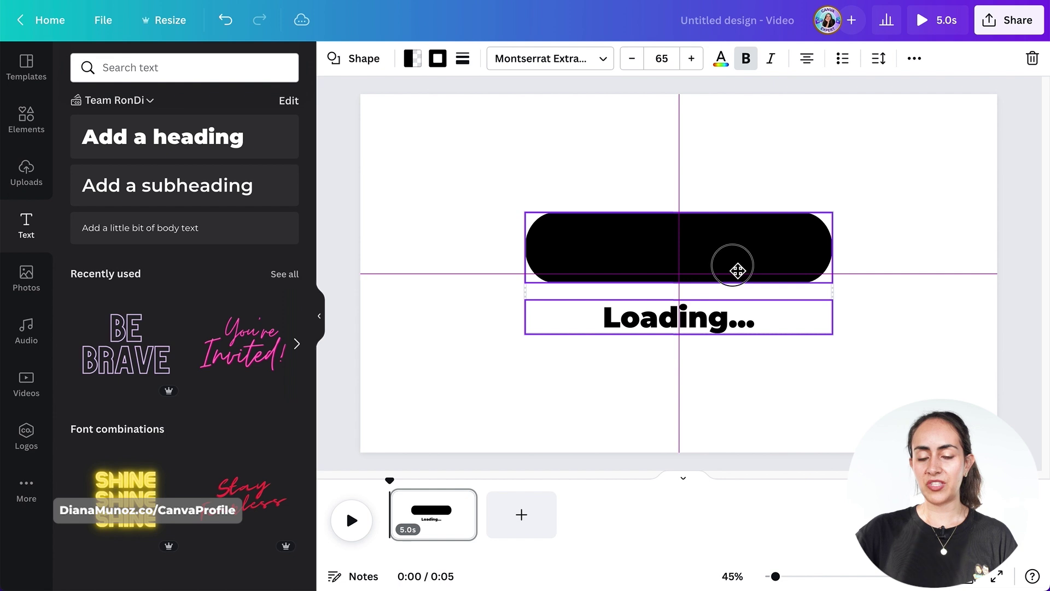
left_click_drag(834, 213, 907, 183)
left_click_drag(525, 334, 479, 370)
left_click_drag(769, 218, 757, 236)
left_click(781, 170)
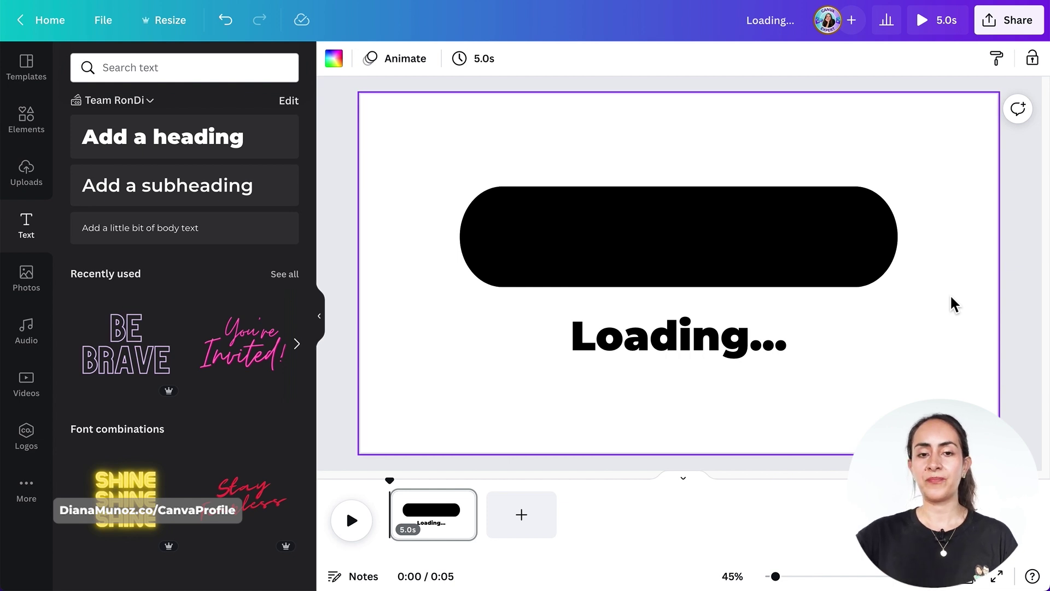
Set the page duration to 0.1 seconds
left_click(485, 60)
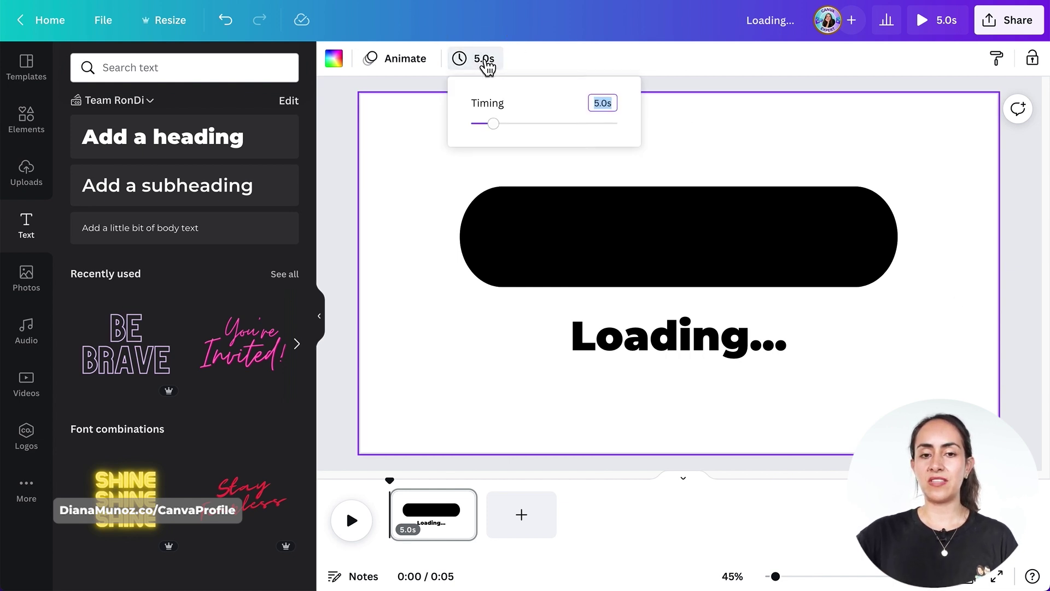
left_click_drag(501, 133, 477, 134)
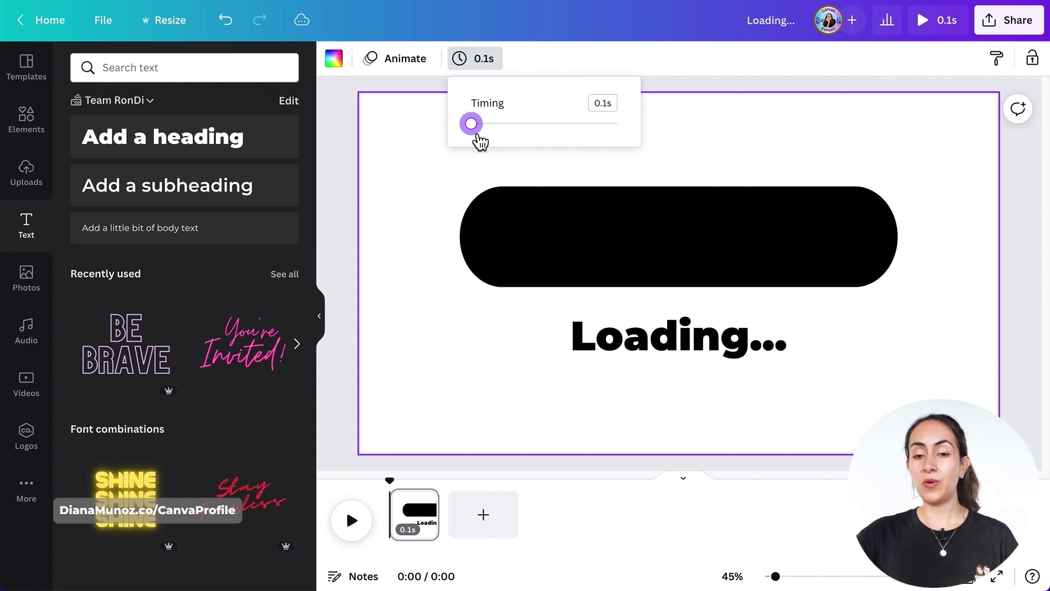
left_click(820, 129)
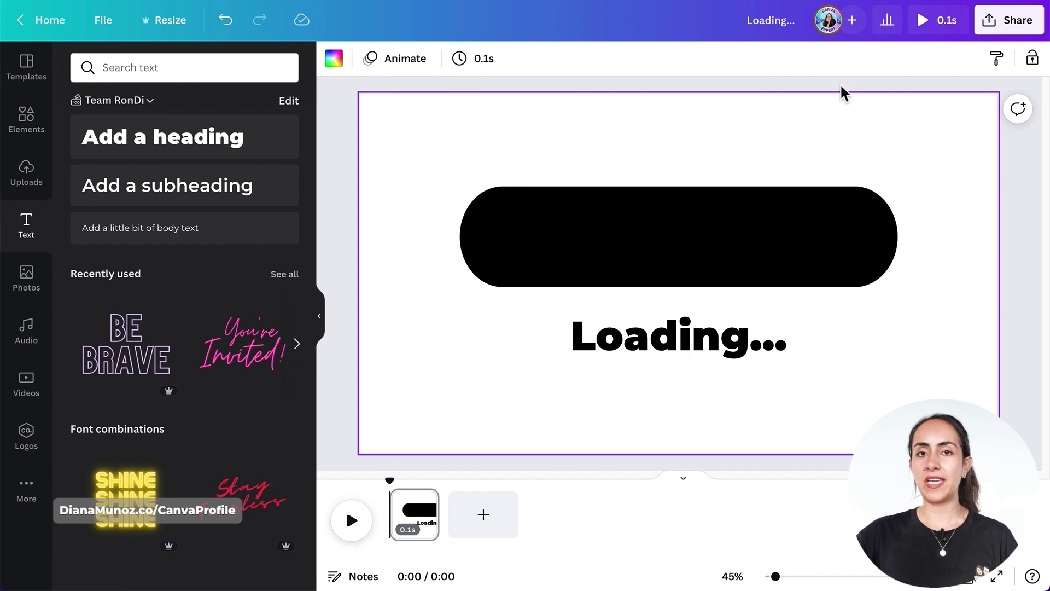
Duplicate the page and shorten the black bar slightly from its right end on the first page
left_click(1023, 193)
left_click(1011, 64)
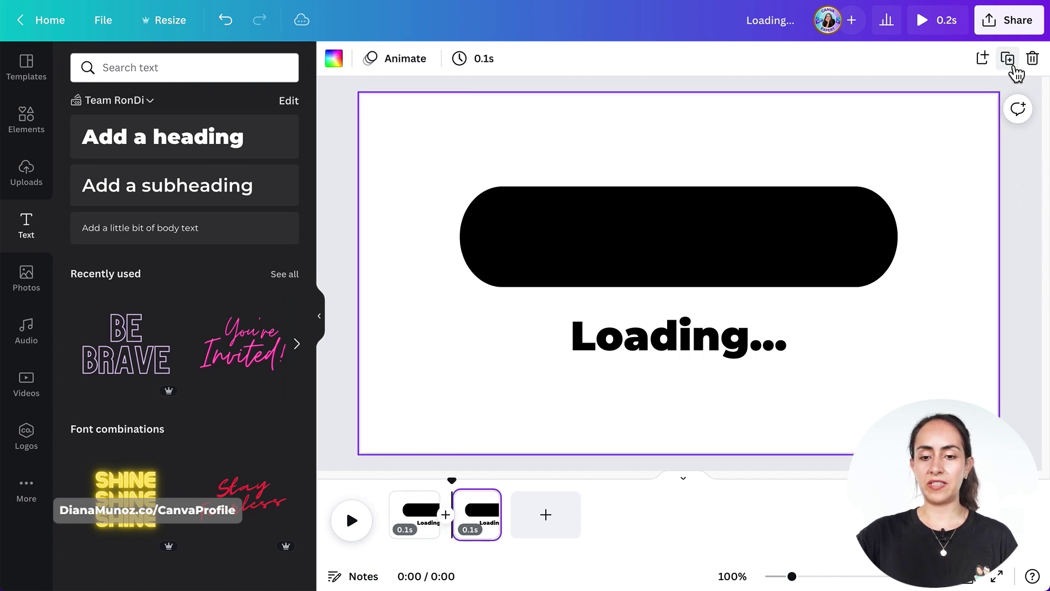
left_click_drag(453, 496, 417, 511)
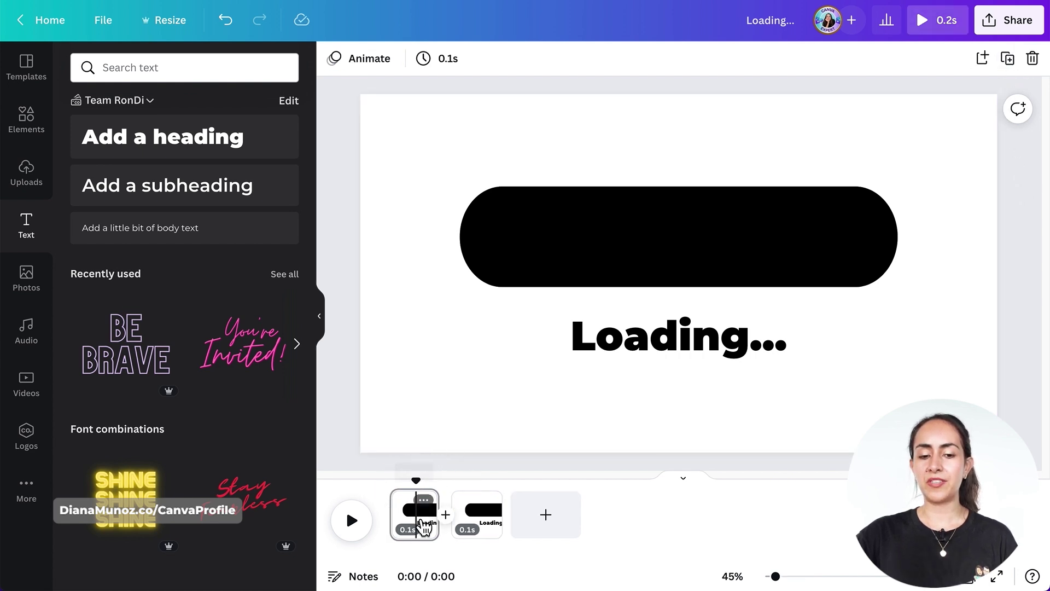
left_click(845, 226)
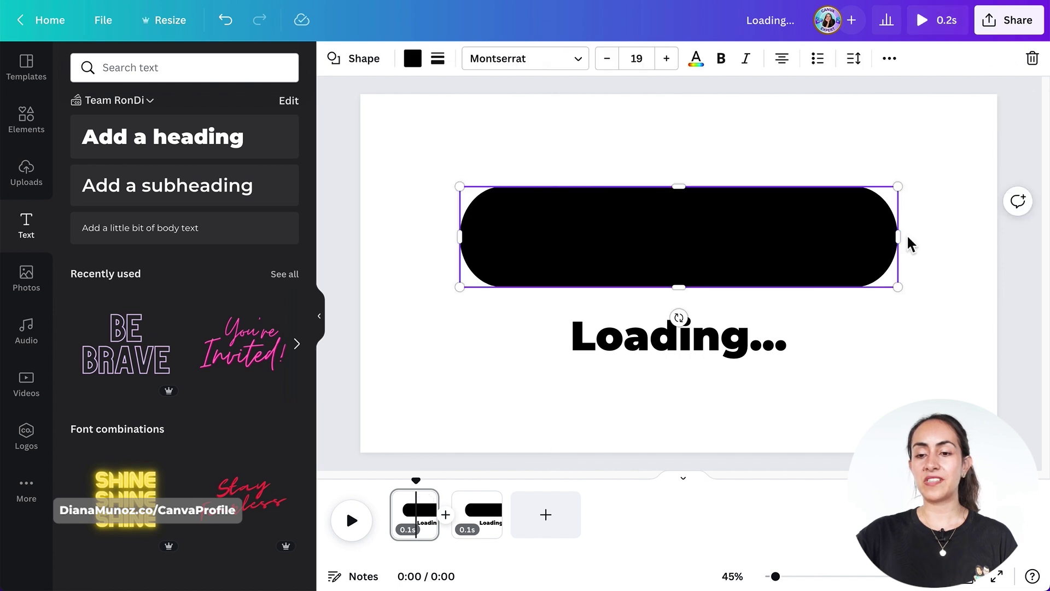
left_click_drag(906, 241, 857, 244)
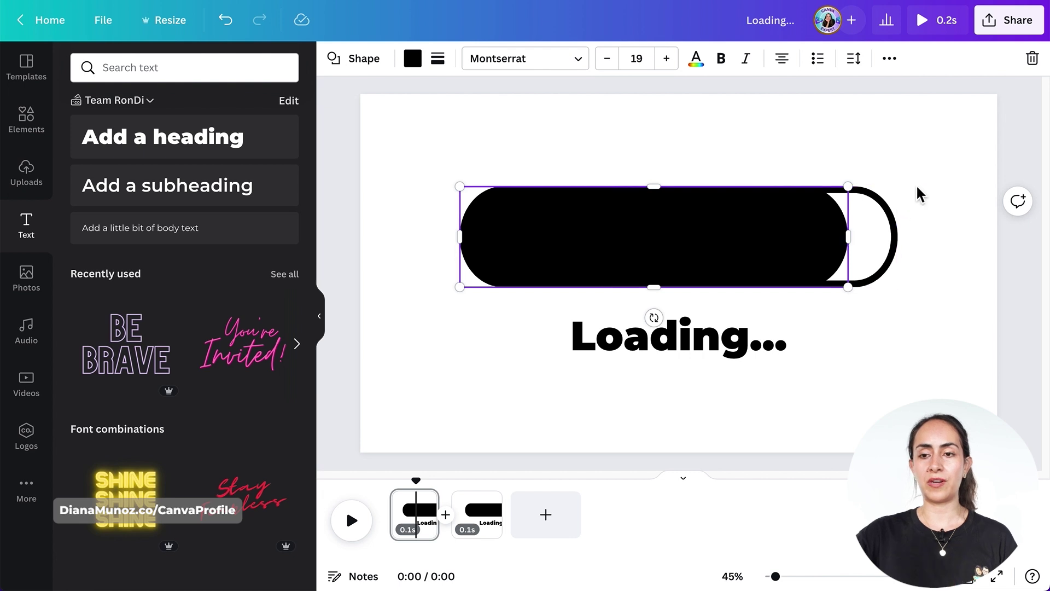
left_click(1023, 130)
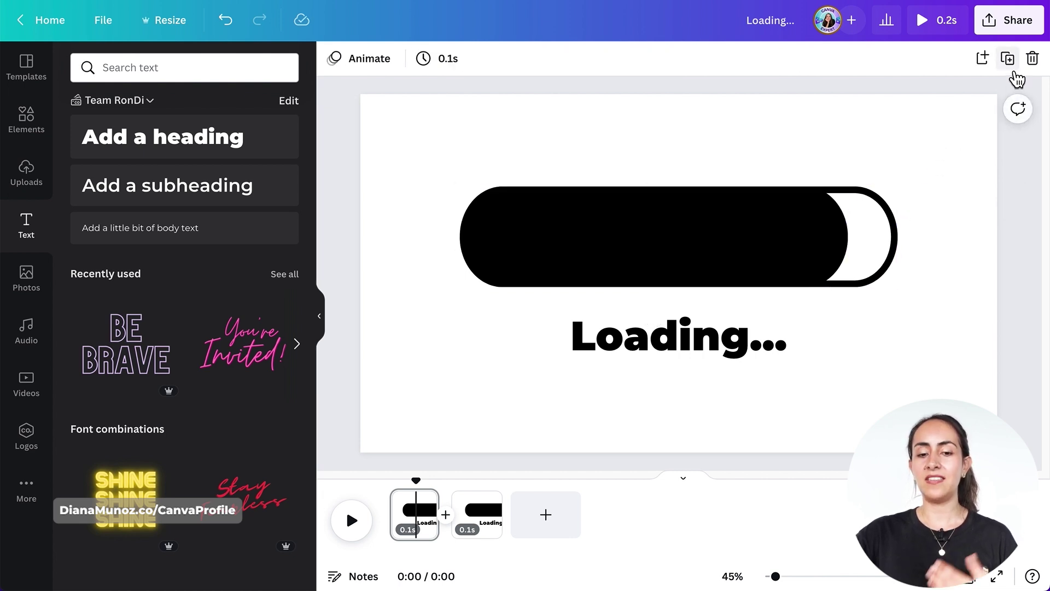
Duplicate the first page again and pull the right end of its black bar a little further left
left_click(1015, 71)
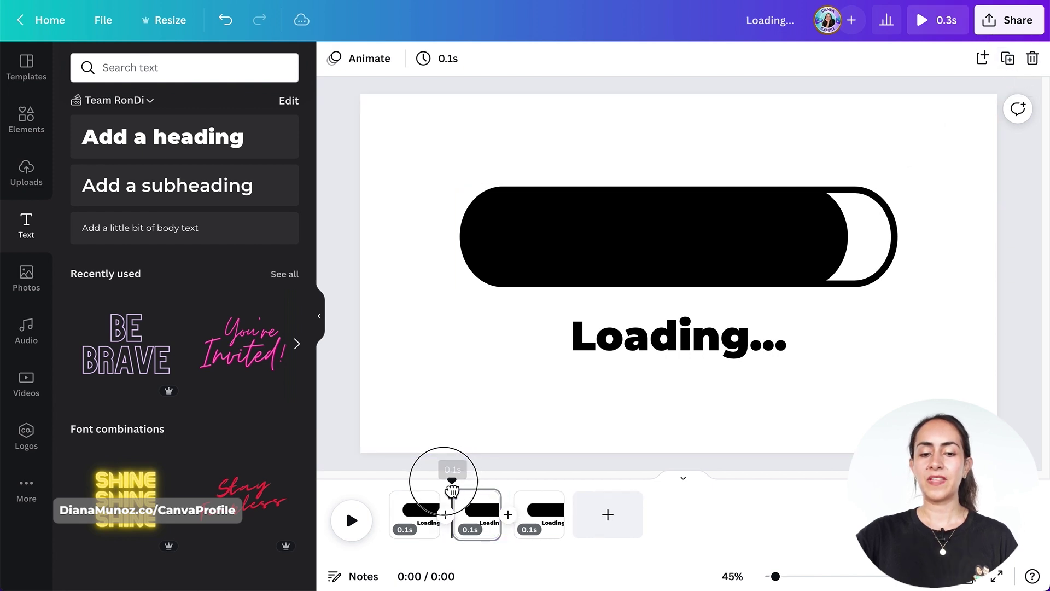
left_click(425, 490)
left_click(829, 237)
left_click_drag(851, 241, 812, 246)
left_click(1002, 91)
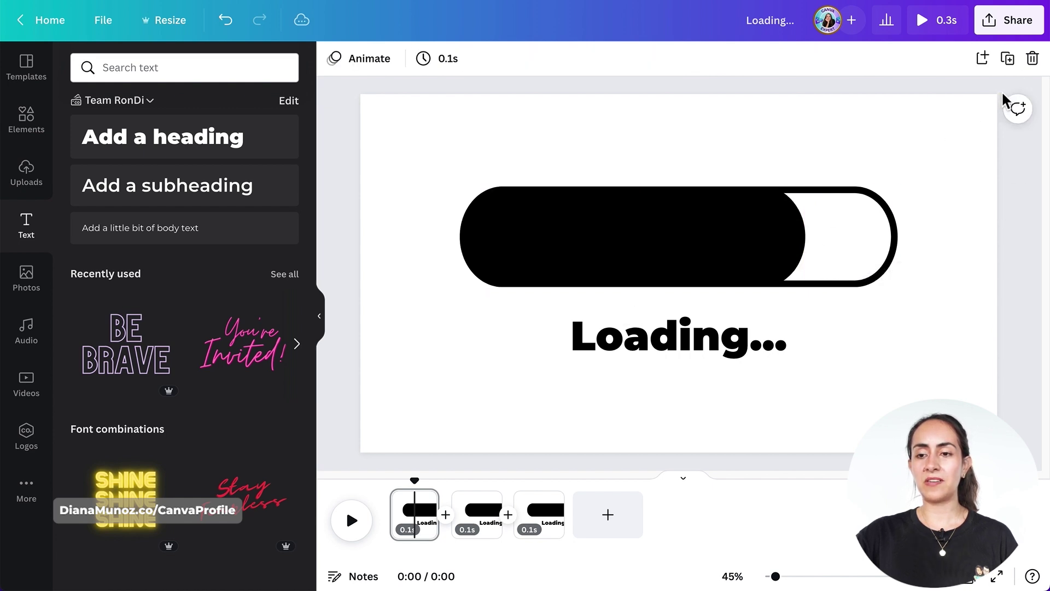
Add another copy of the first page and shorten the first page's black bar to about 70% of the outline's width
left_click(1009, 59)
left_click_drag(451, 481, 417, 482)
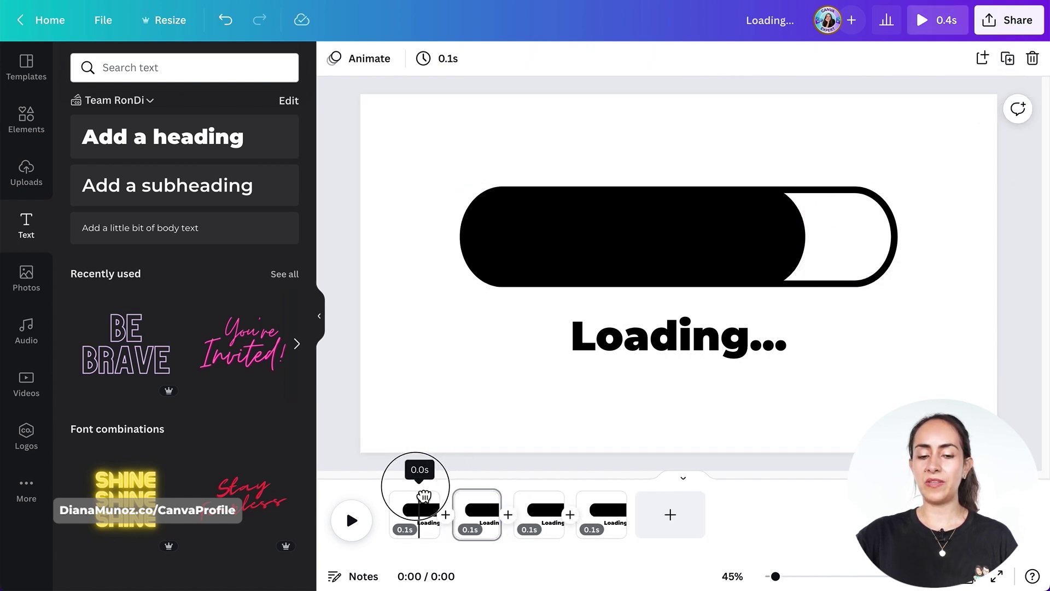
left_click(623, 281)
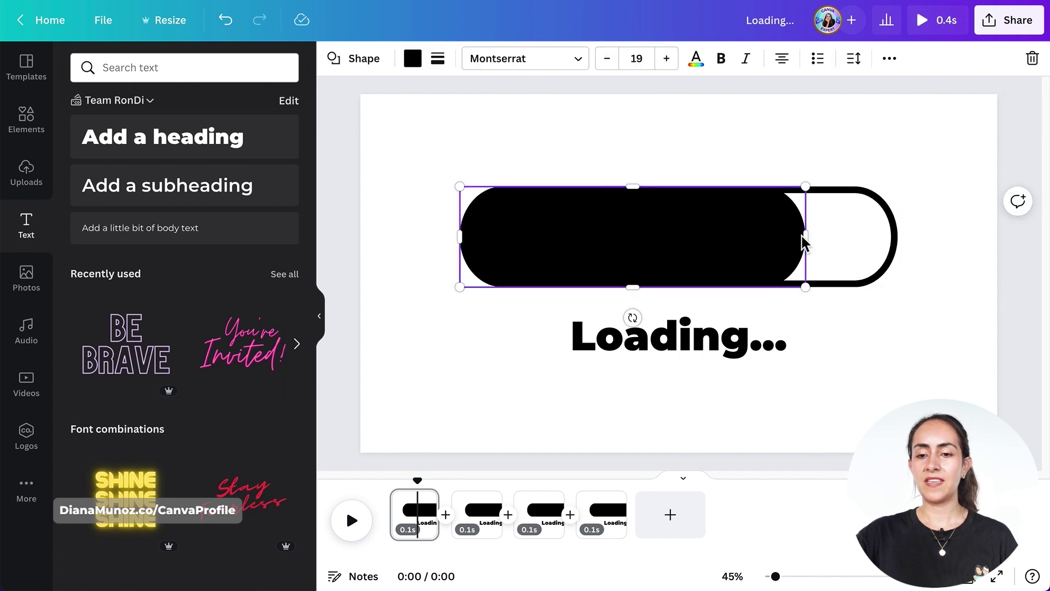
left_click_drag(805, 236, 763, 237)
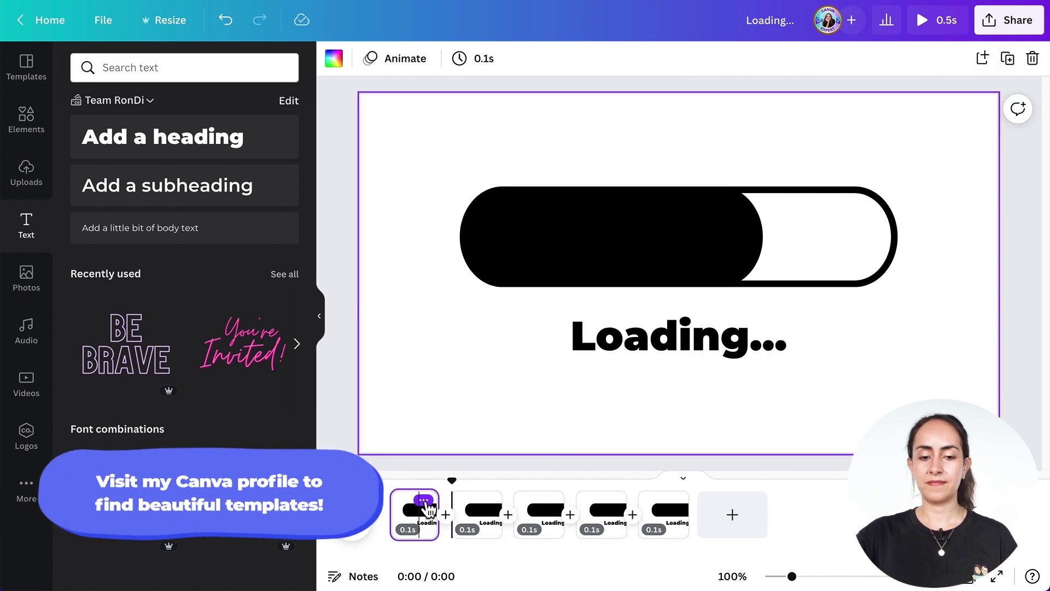
Repeat the page duplication and bar shortening until there are nine pages and the first page's black bar is a circle about 259 wide
left_click(761, 244)
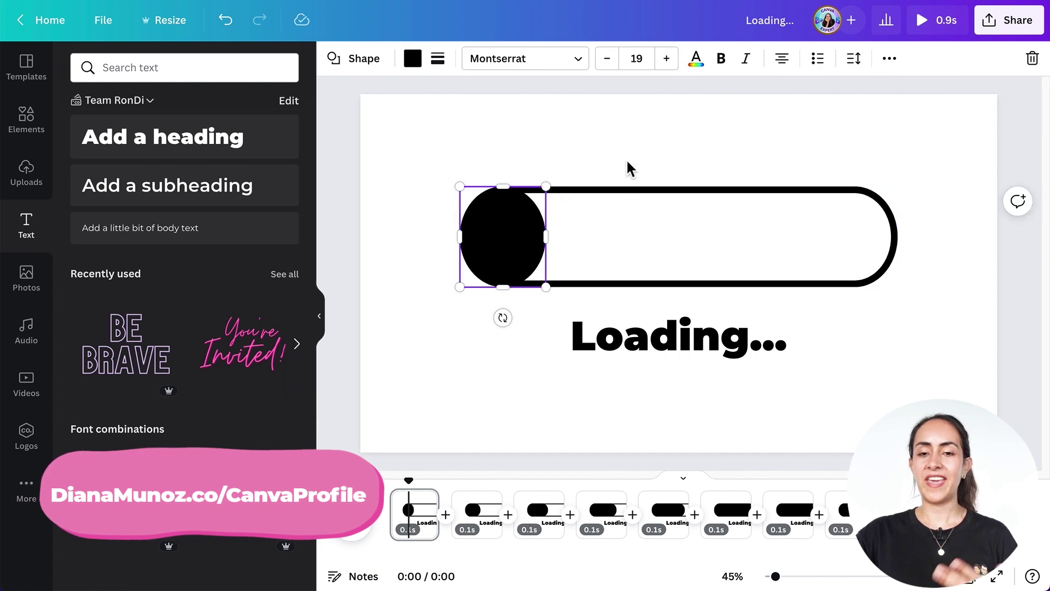
left_click(625, 159)
left_click(541, 257)
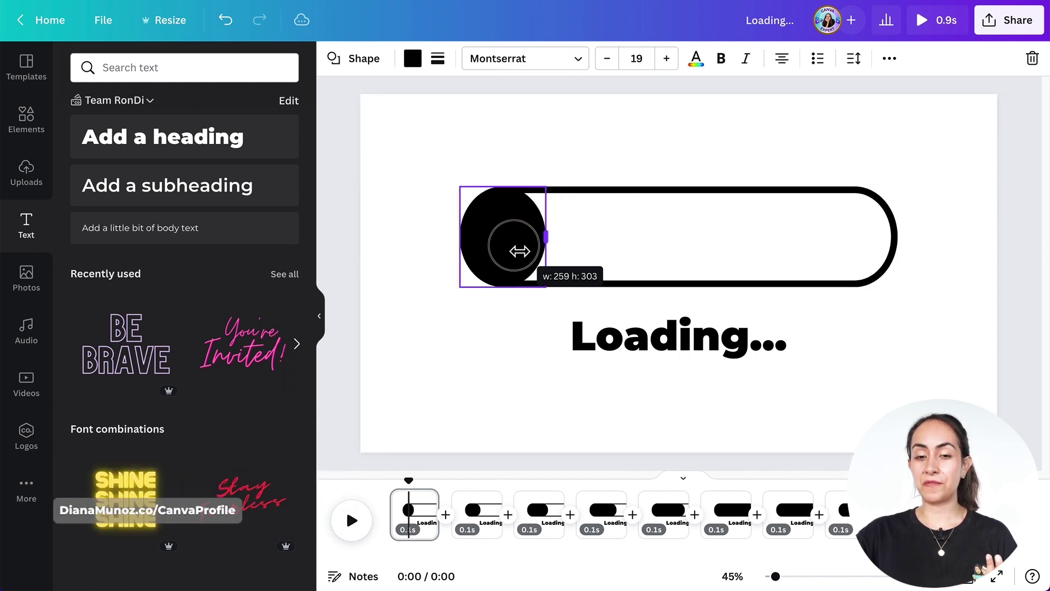
left_click(627, 136)
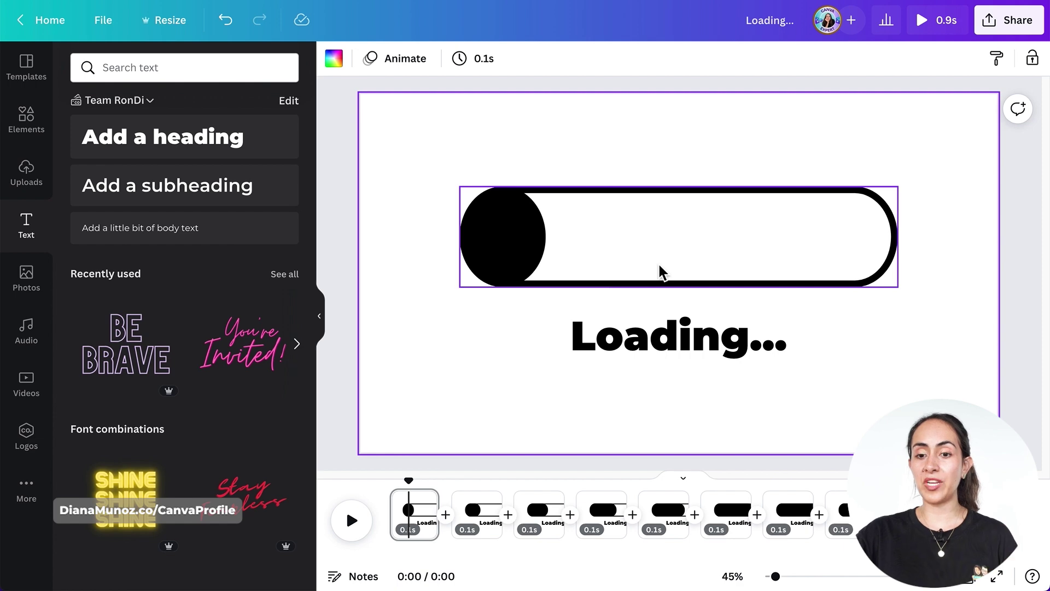
Return to the start of the timeline and play the loading animation
left_click(407, 496)
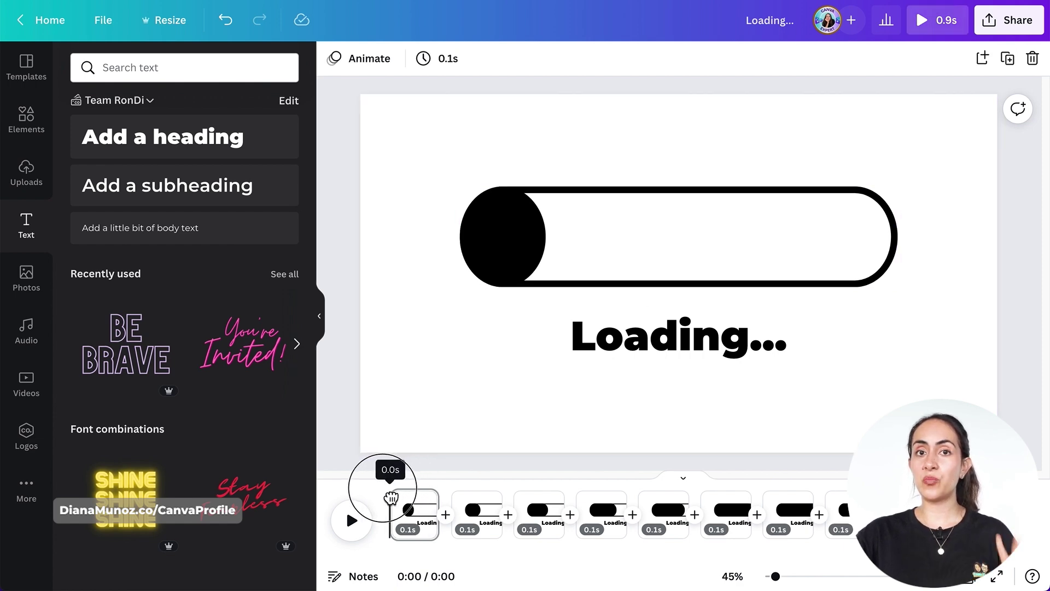
left_click(498, 404)
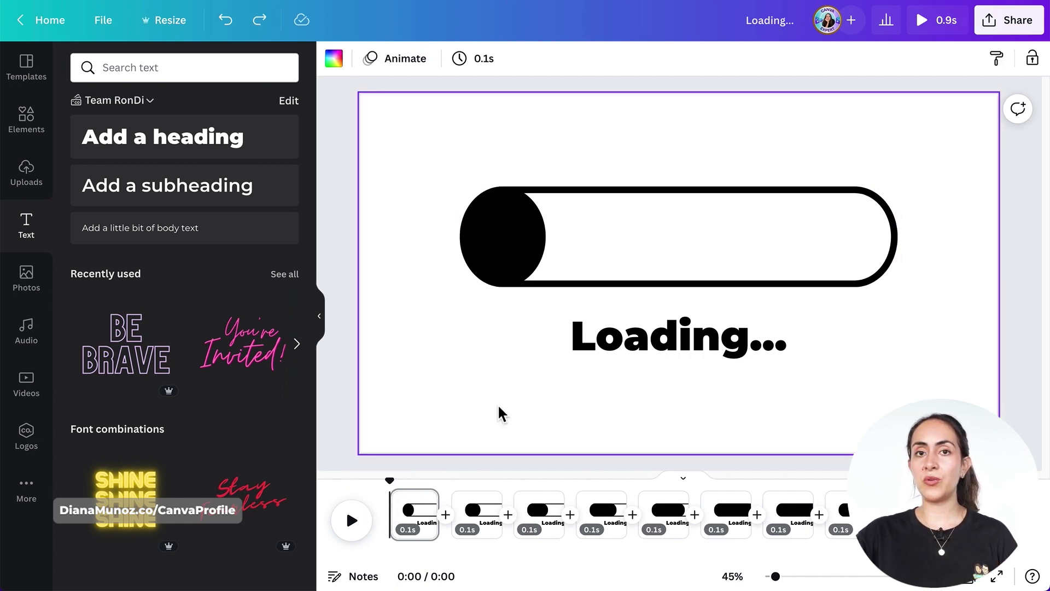
left_click(353, 521)
left_click(353, 521)
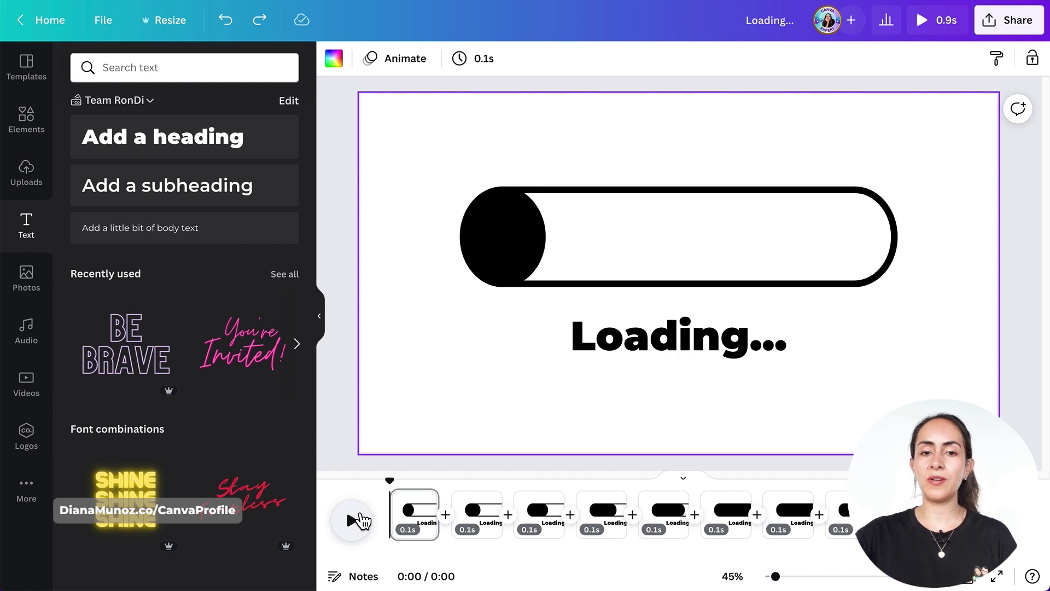
Set the timing to 0.5 seconds, apply it to all nine pages and preview the slower animation
left_click(495, 65)
left_click(481, 129)
left_click_drag(481, 131, 479, 131)
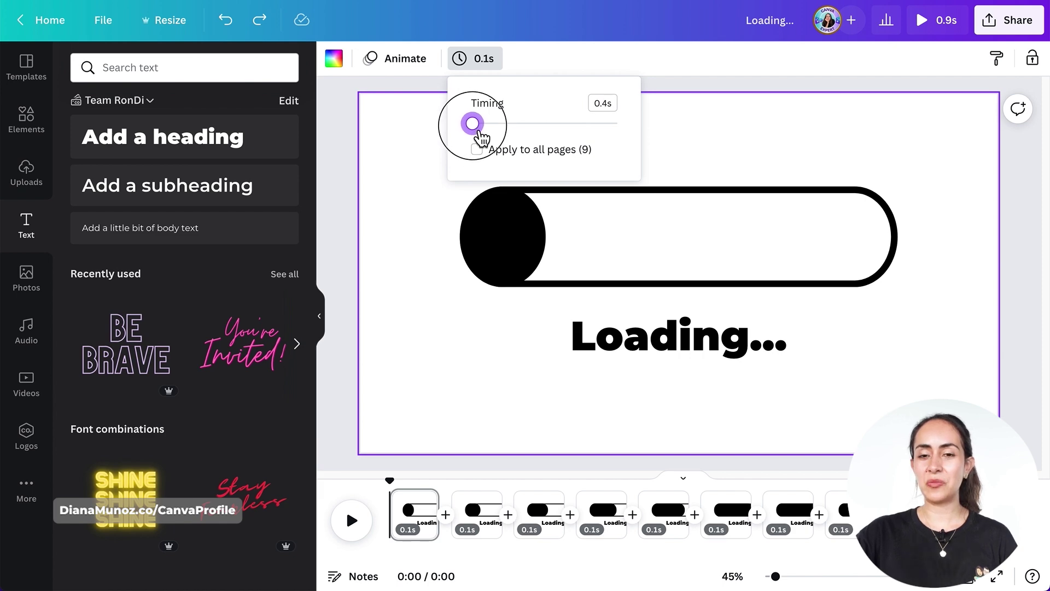
left_click_drag(480, 133, 480, 133)
left_click(486, 152)
left_click(352, 523)
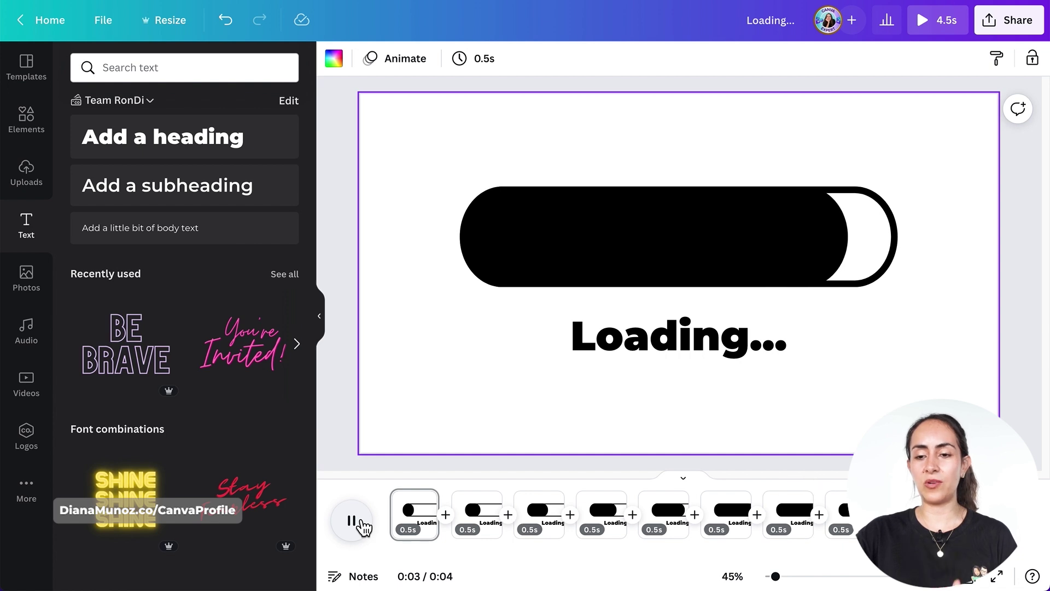
Undo the 0.5-second timing on all pages and play the animation again
left_click(234, 38)
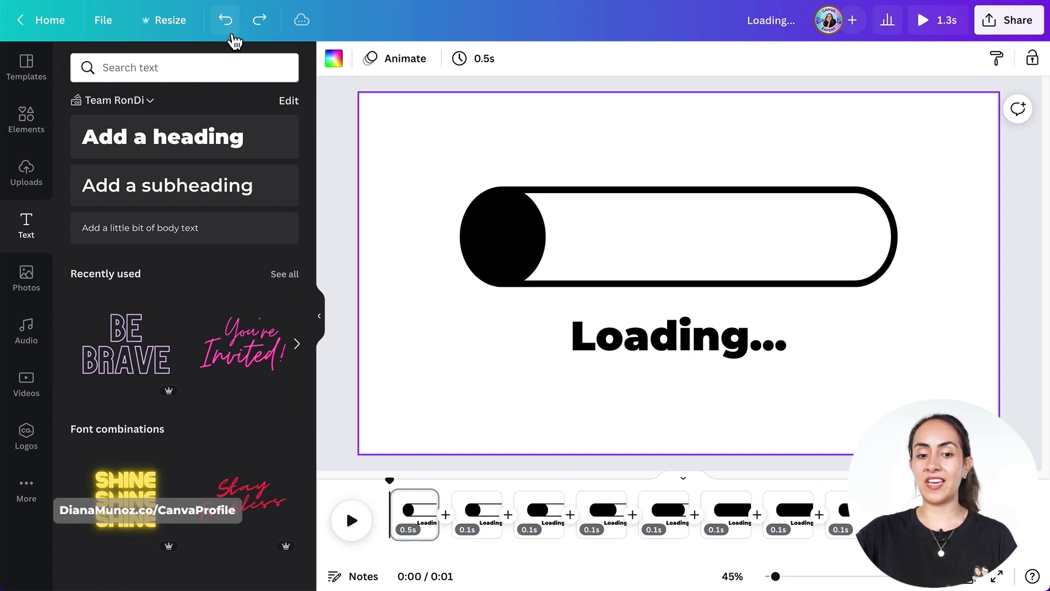
left_click(235, 38)
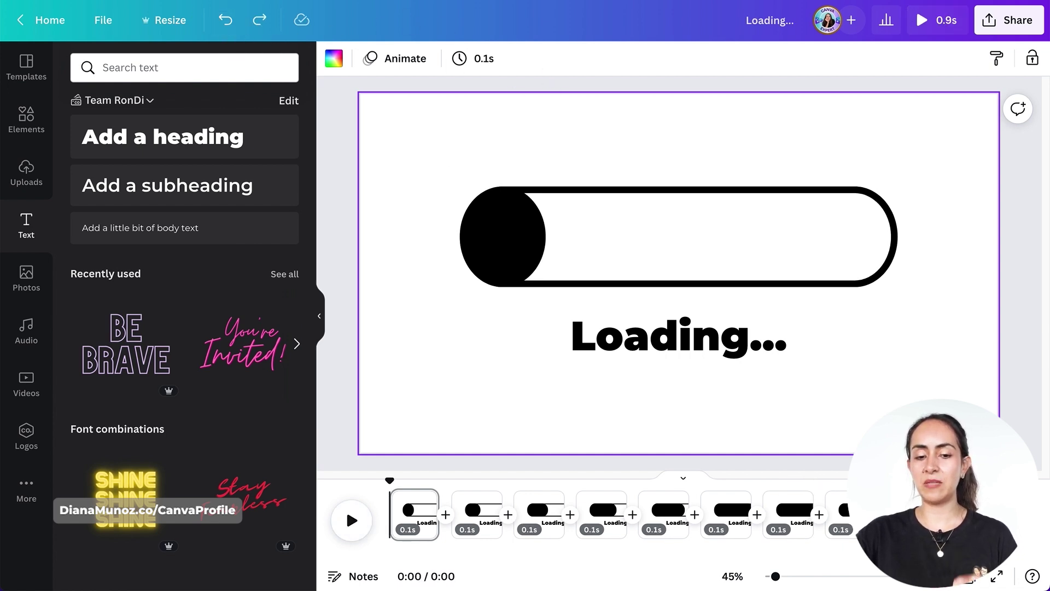
left_click(364, 525)
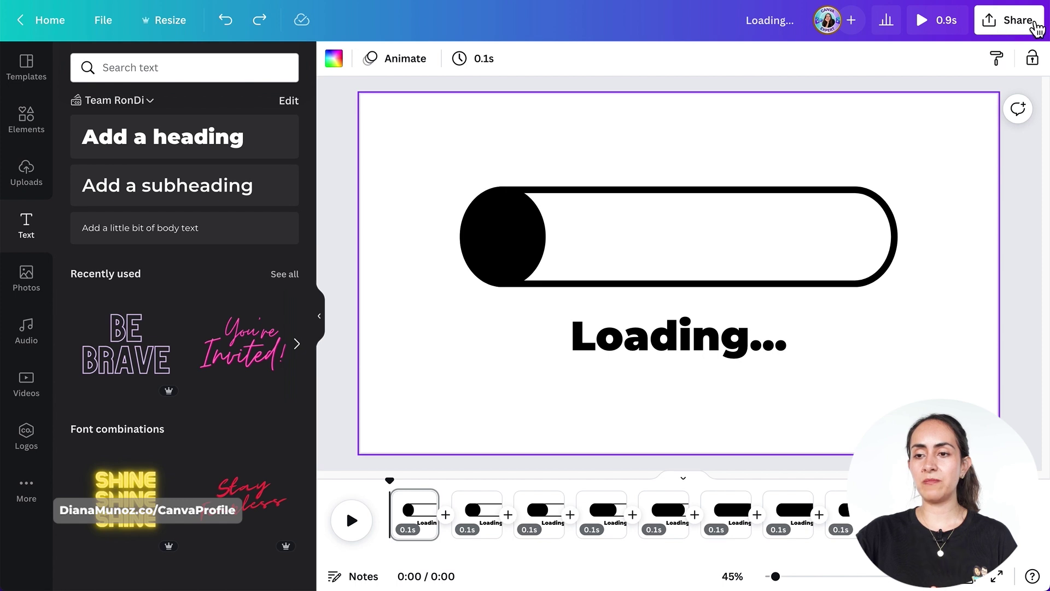
Download all nine pages of the design as an MP4 Video
left_click(1023, 22)
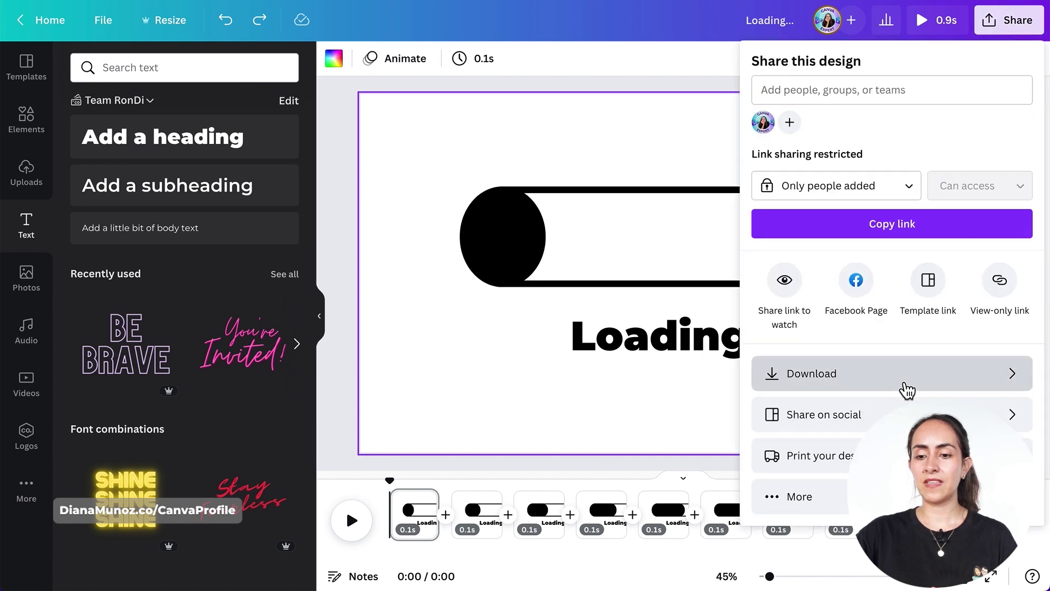
left_click(905, 389)
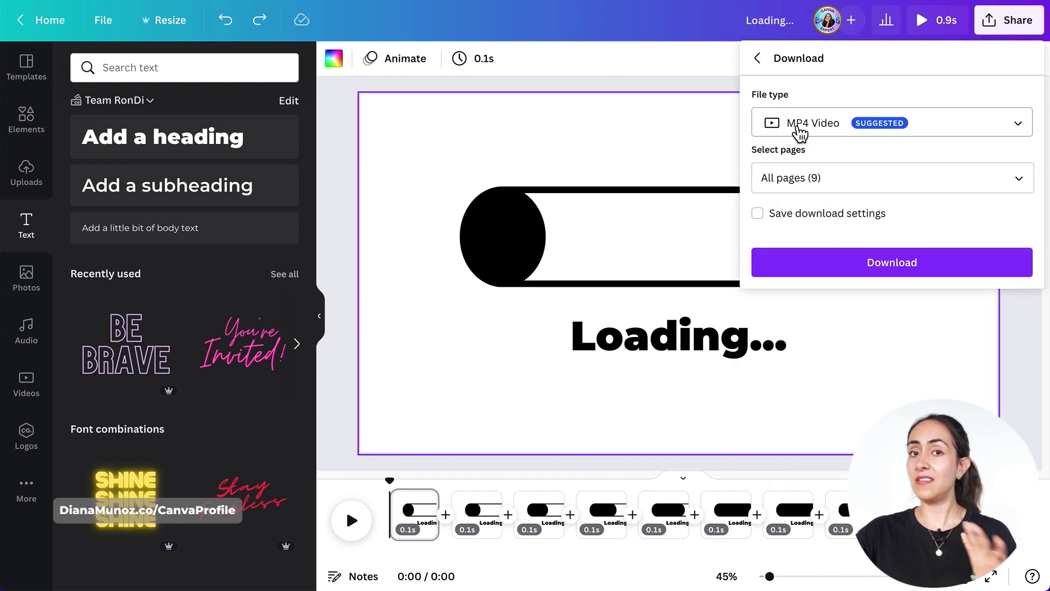
left_click(800, 132)
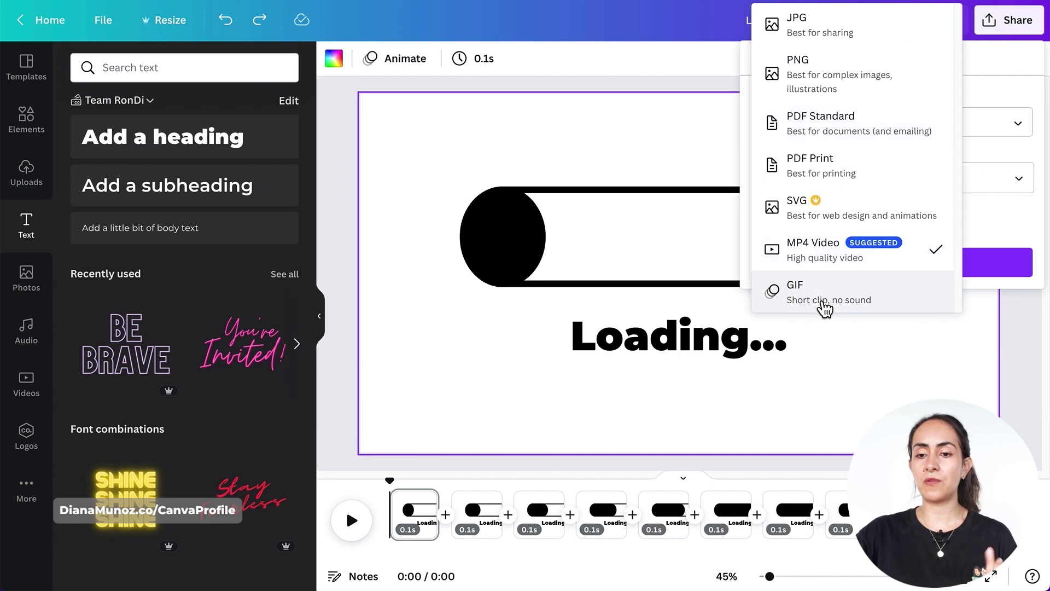
left_click(929, 265)
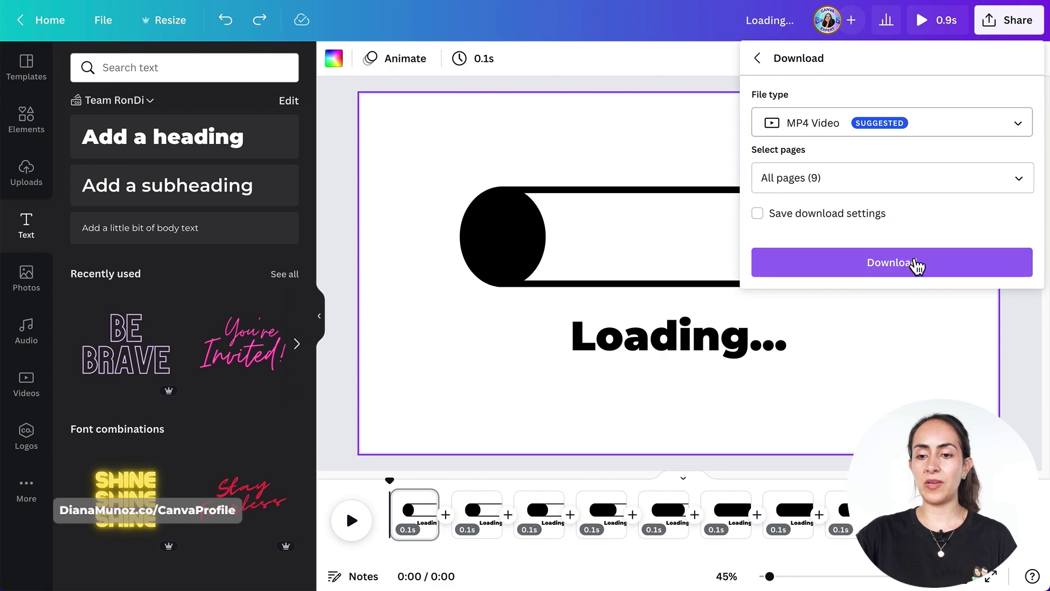
left_click(892, 264)
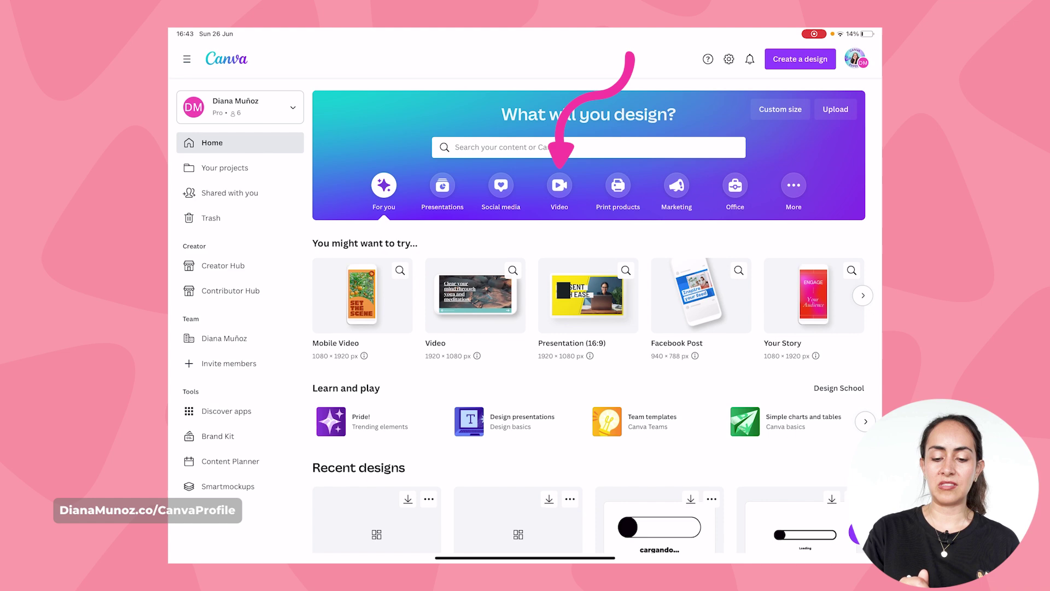
Open the Video design category on the Canva home page of the tablet
left_click(559, 185)
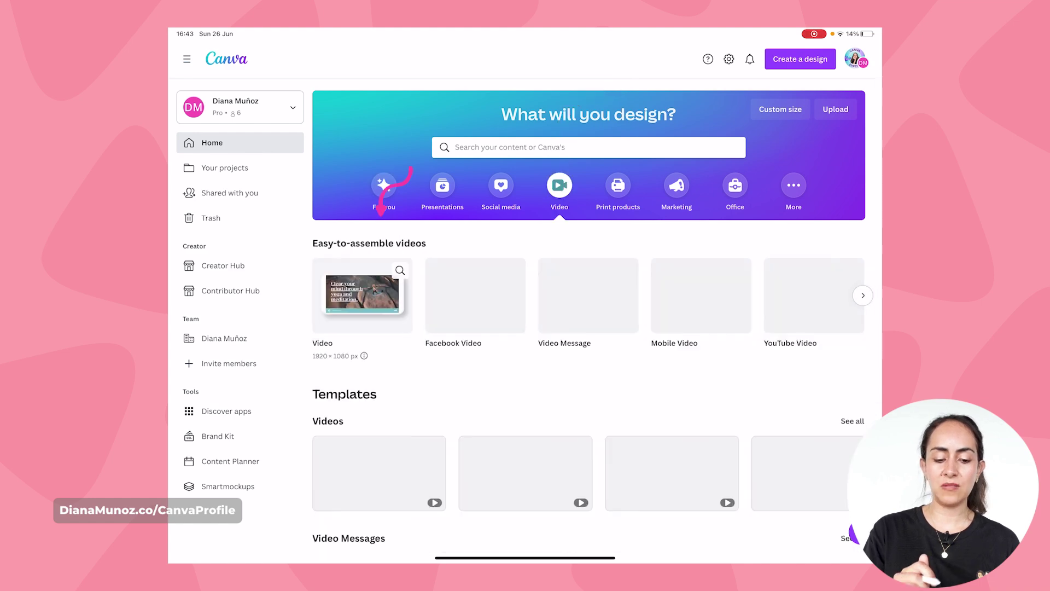